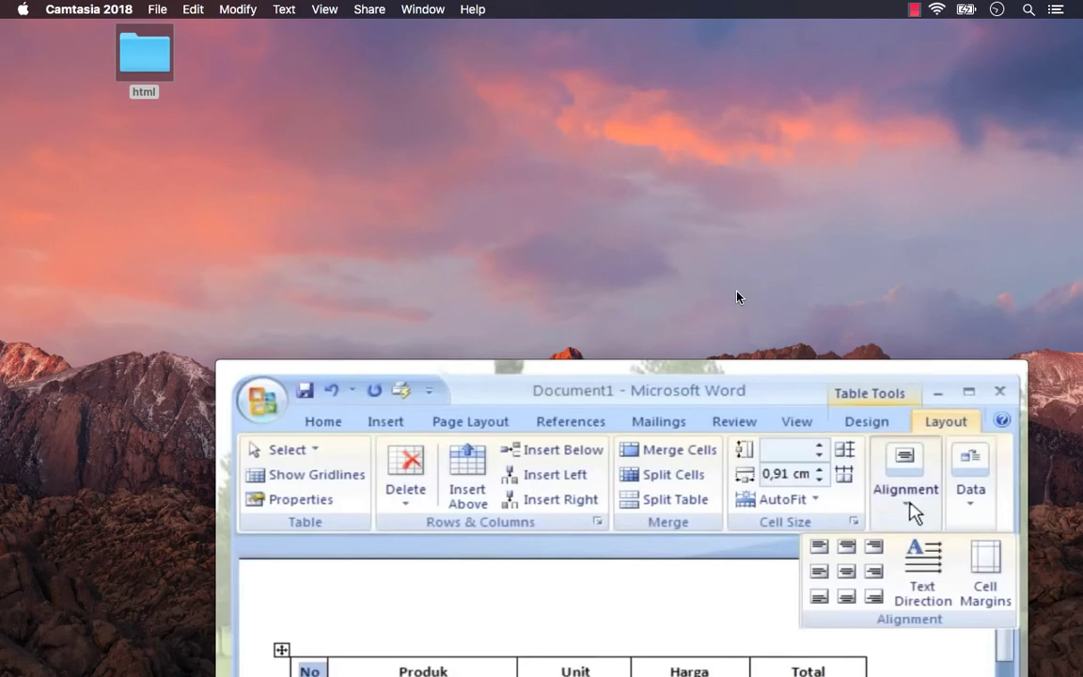
- Switch from the recording to the blank Word document Dokumen1
key(super+Tab)
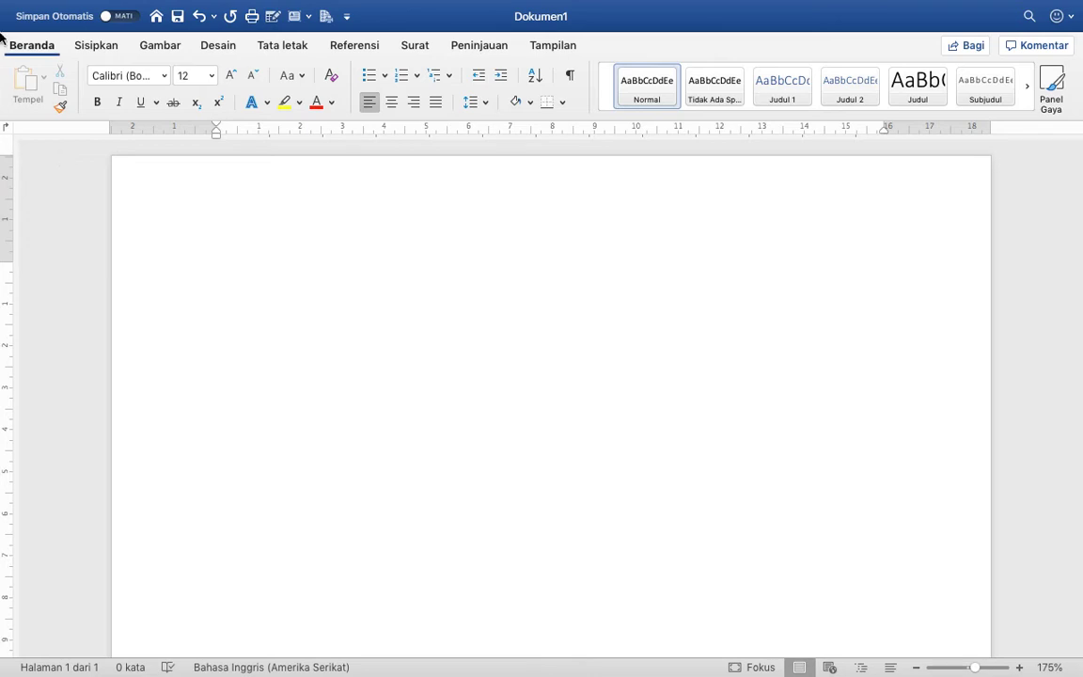
- Insert an empty 5×5 table from the Sisipkan tab's Tabel grid
click(98, 47)
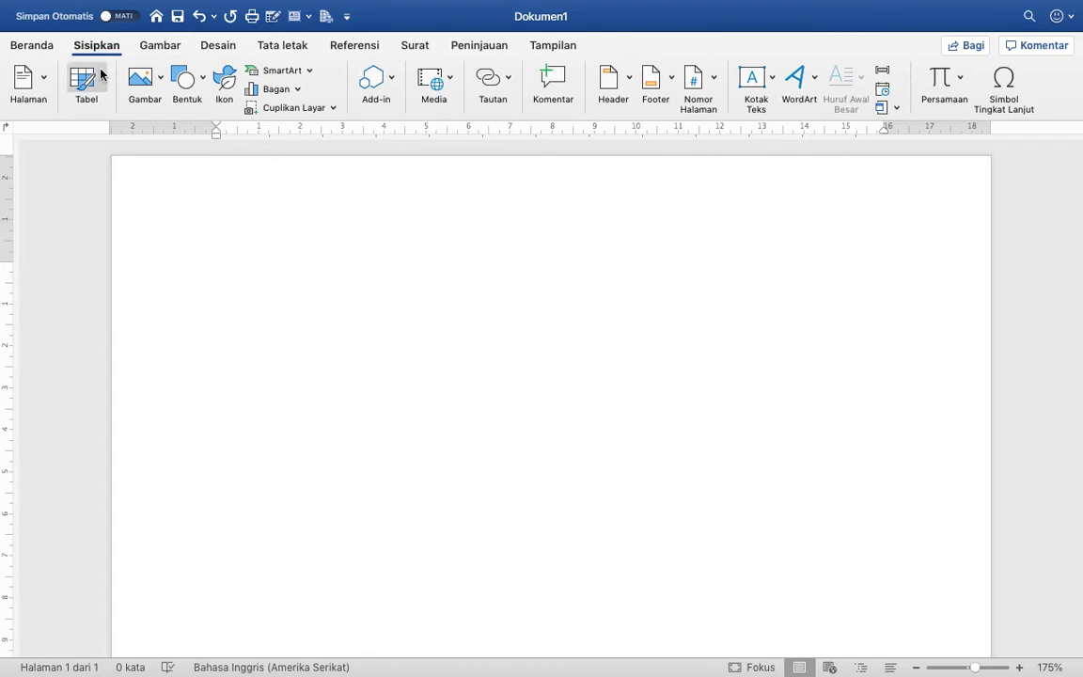
click(102, 83)
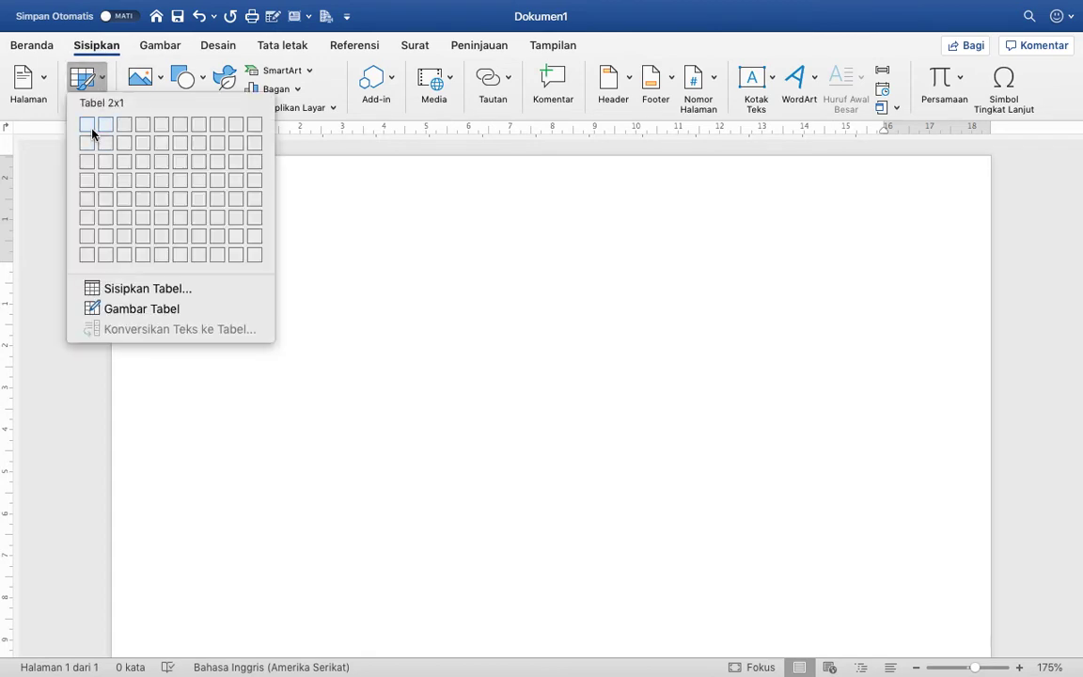
click(160, 204)
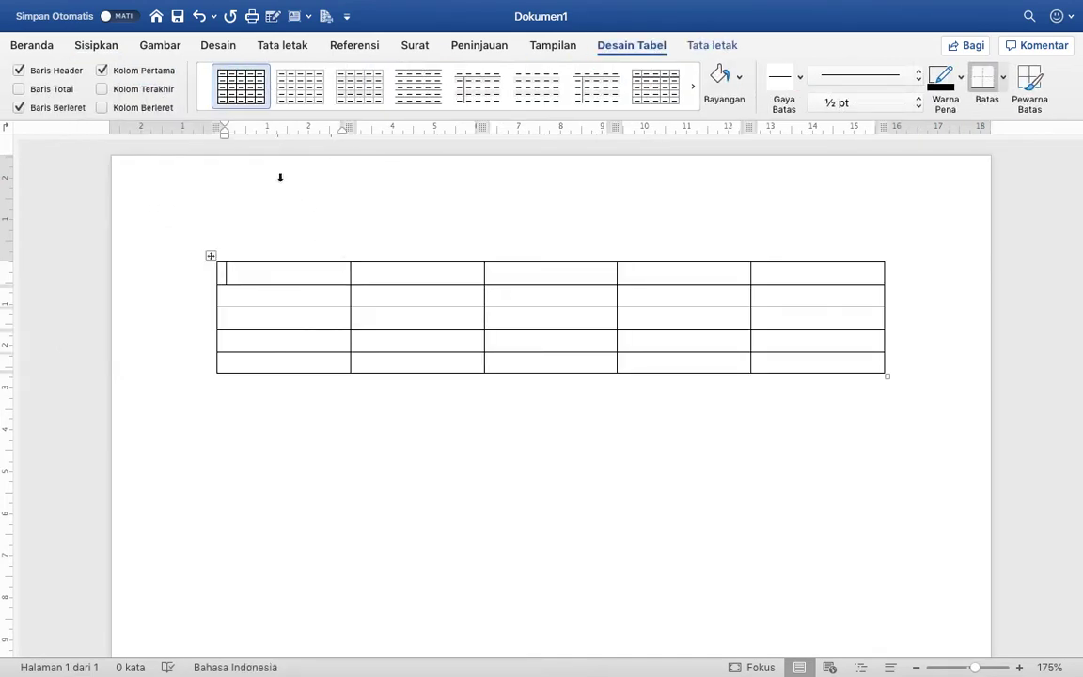
- Preview several gallery styles, then apply the eighth, a light grey full-grid style
click(296, 93)
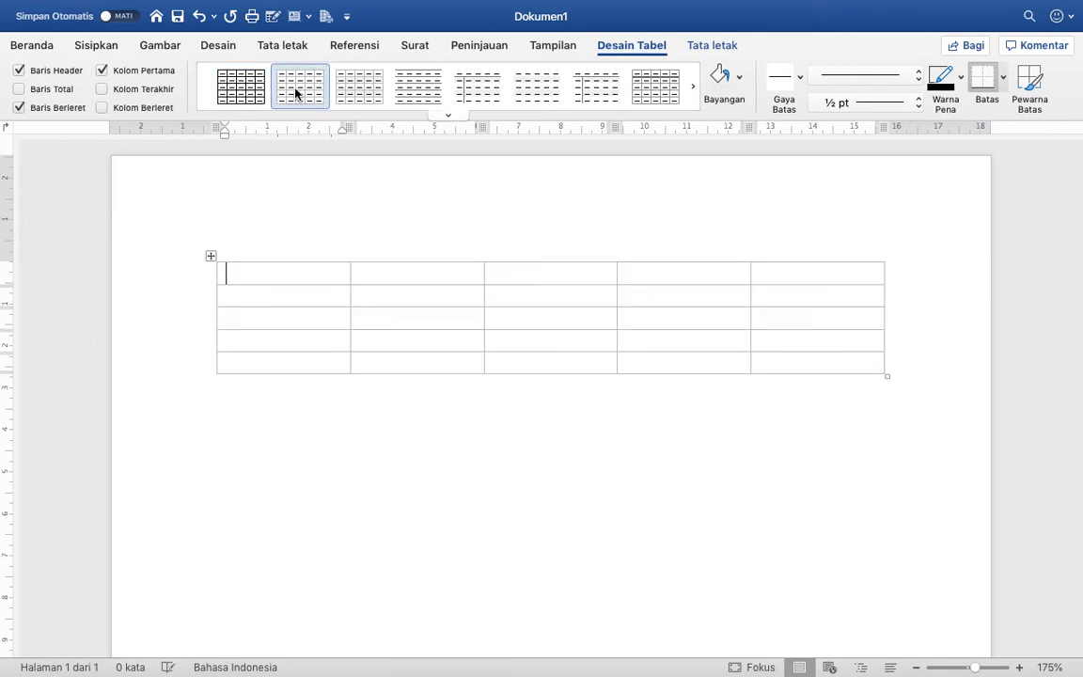
click(371, 95)
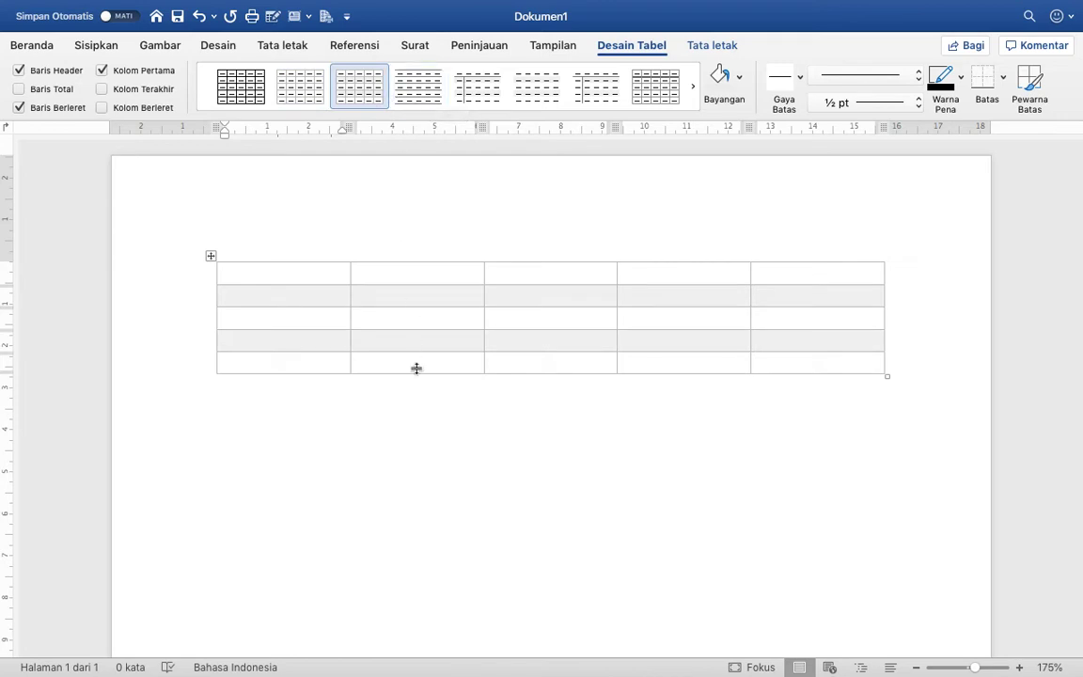
click(422, 99)
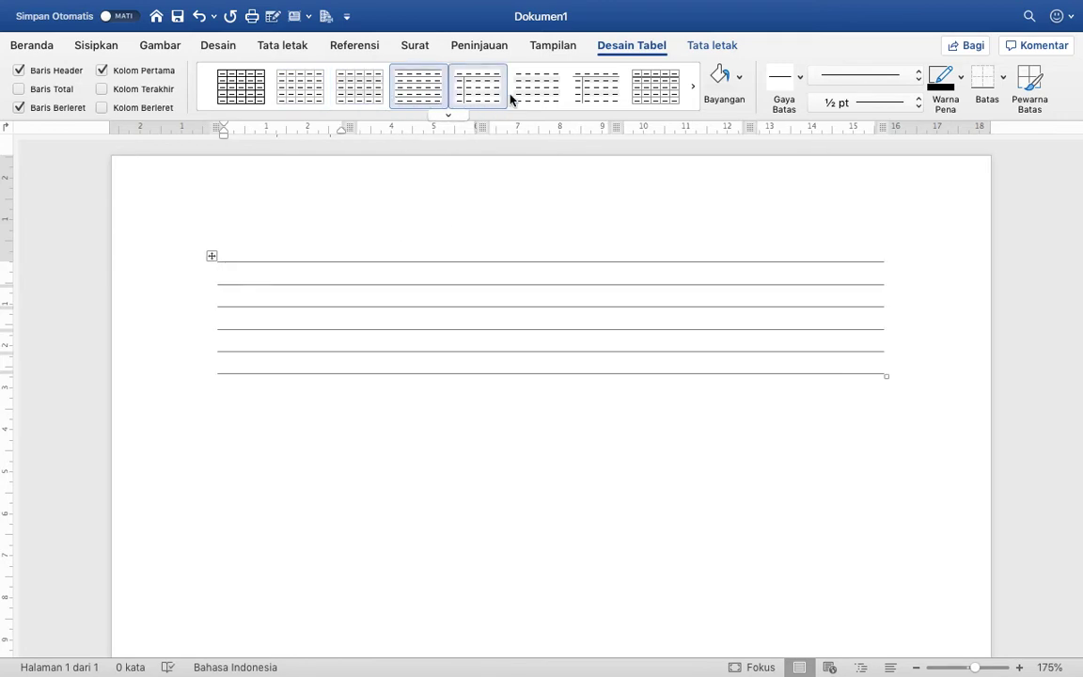
click(473, 89)
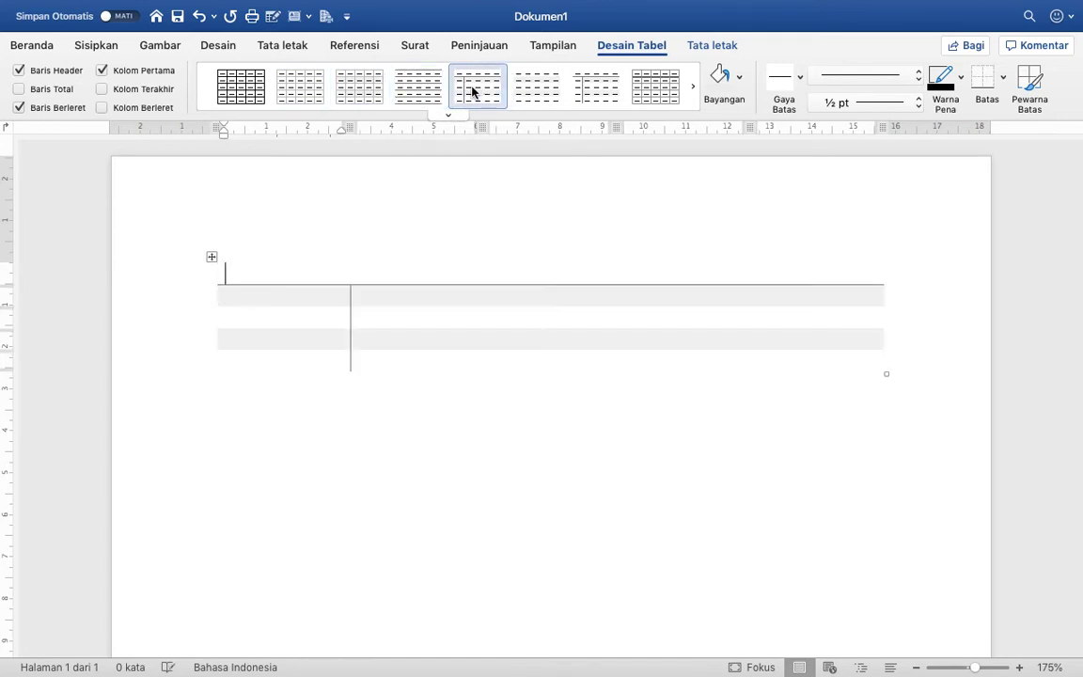
click(540, 89)
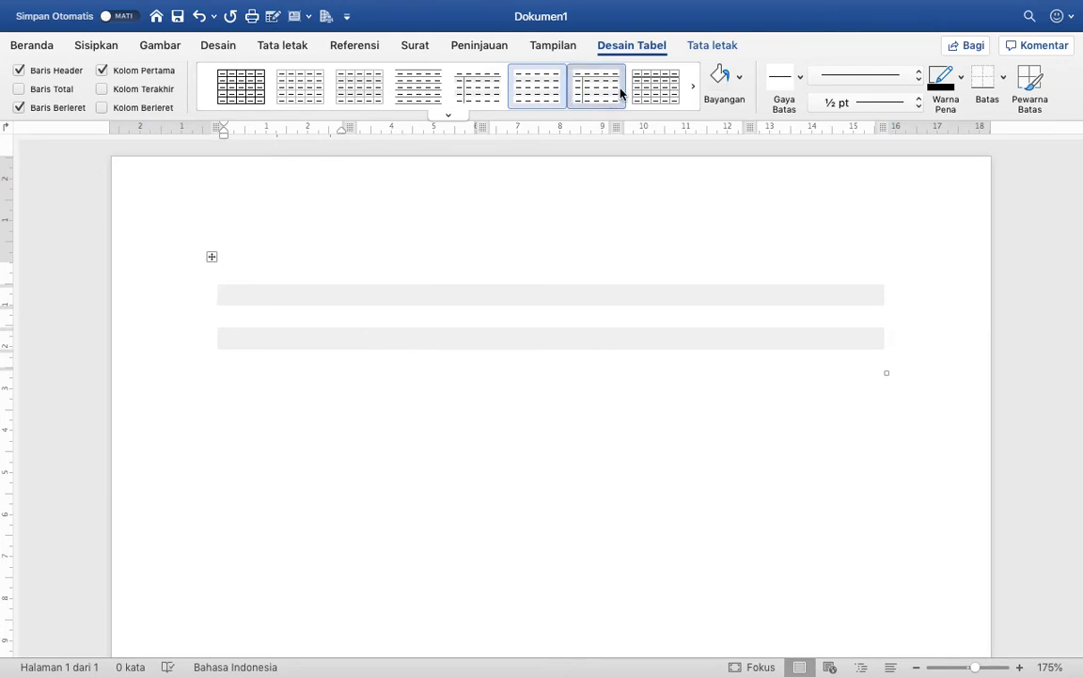
click(661, 92)
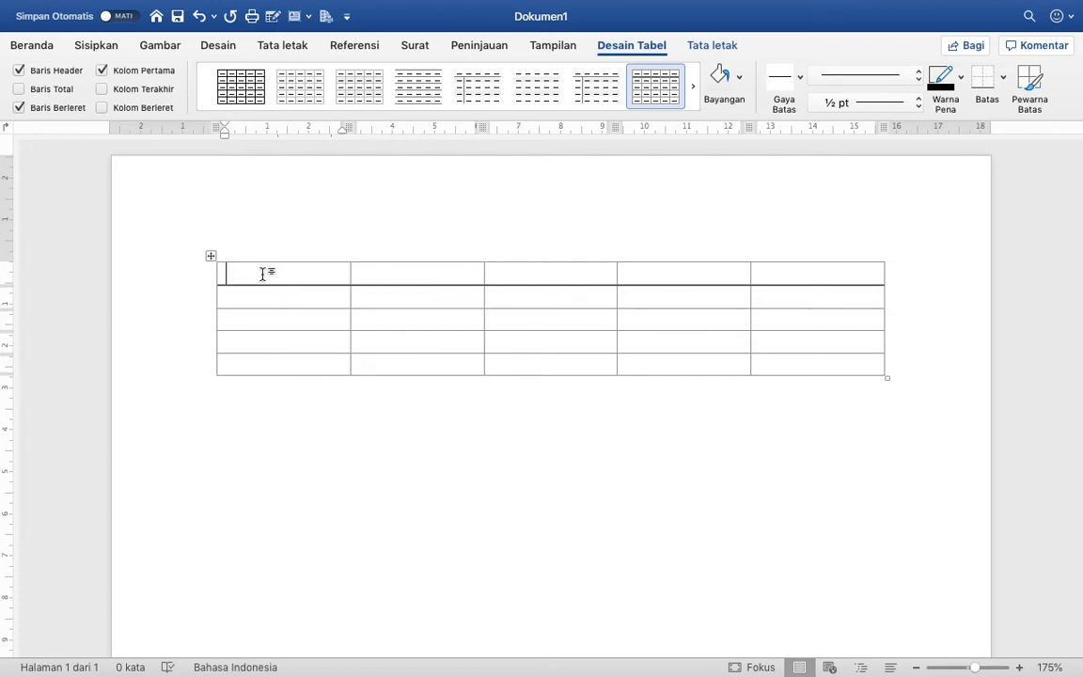
- Type 'No.' and 'Produk' into the first two header cells
text(NO\)
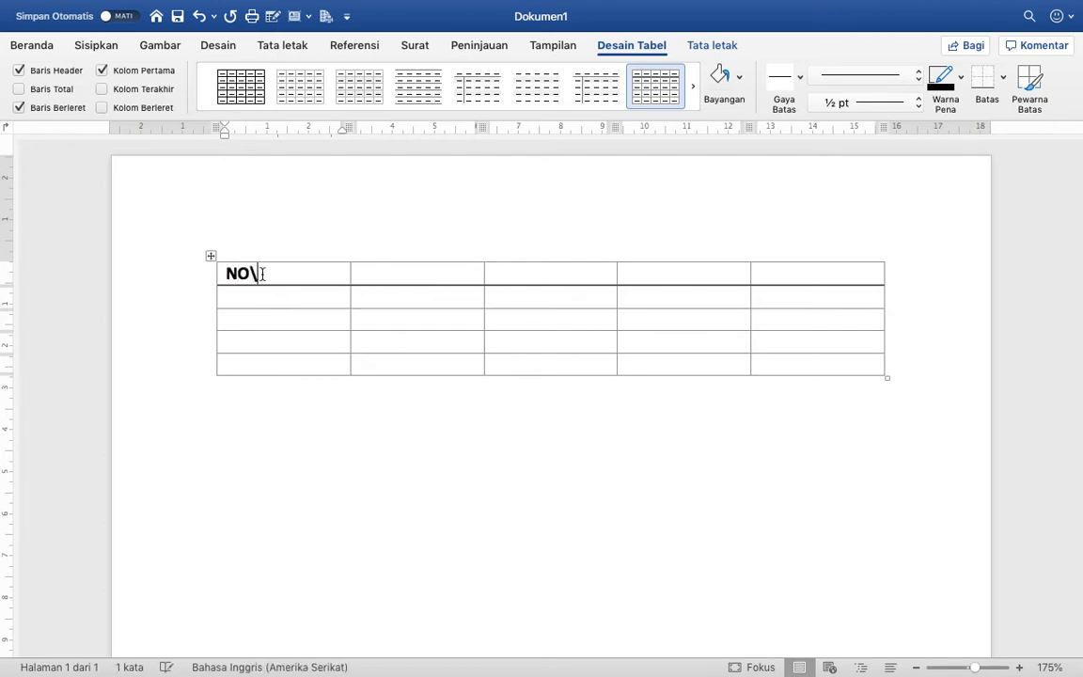
key(BackSpace)
key(BackSpace)
text(o.)
click(382, 275)
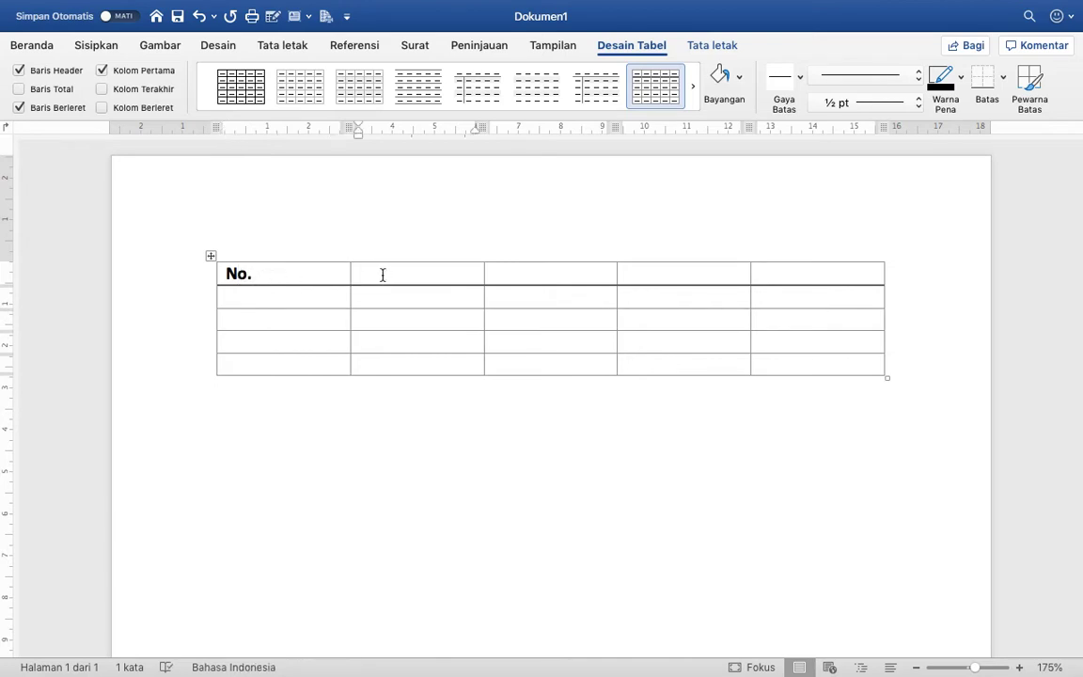
text(P)
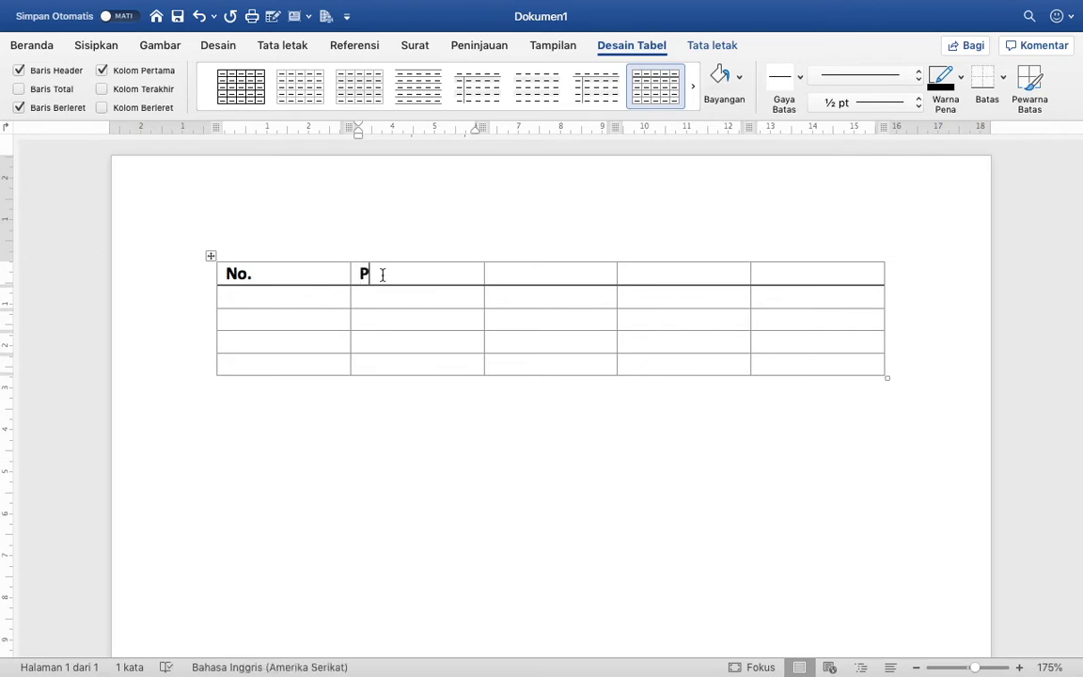
text(enjual)
text(an)
key(BackSpace)
key(BackSpace)
key(BackSpace)
key(BackSpace)
key(BackSpace)
key(BackSpace)
key(BackSpace)
key(BackSpace)
key(BackSpace)
text(P)
text(rod)
text(u)
text(k)
click(537, 272)
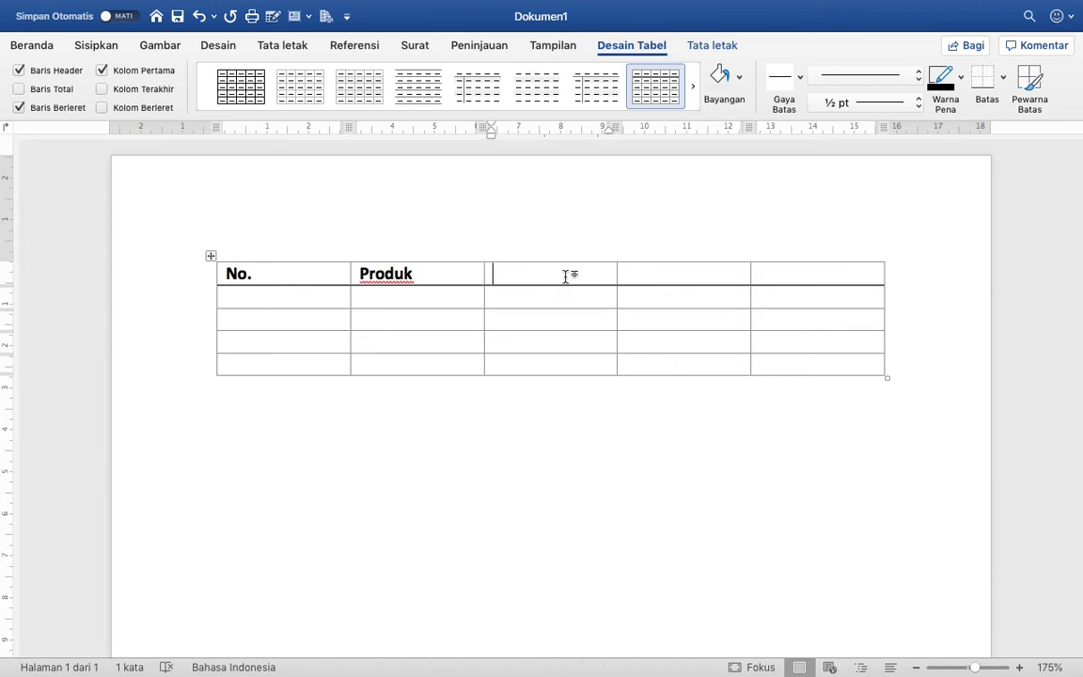
- Type 'harga', 'Total' and 'Jumlah' into the third, fourth and fifth header cells
click(648, 275)
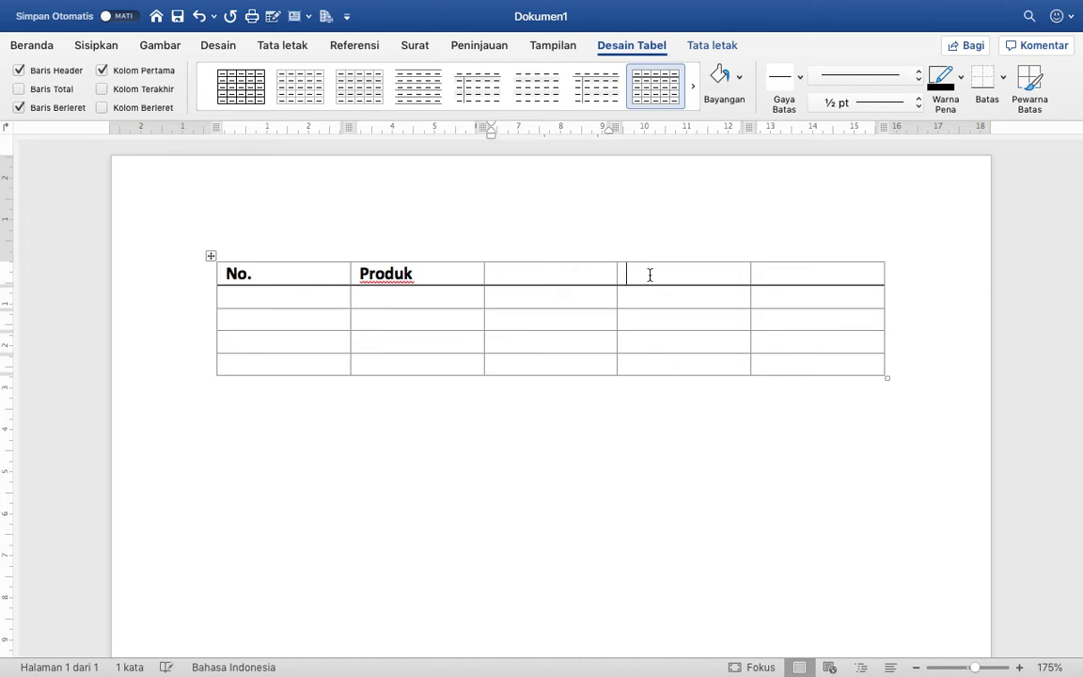
click(540, 273)
text(h)
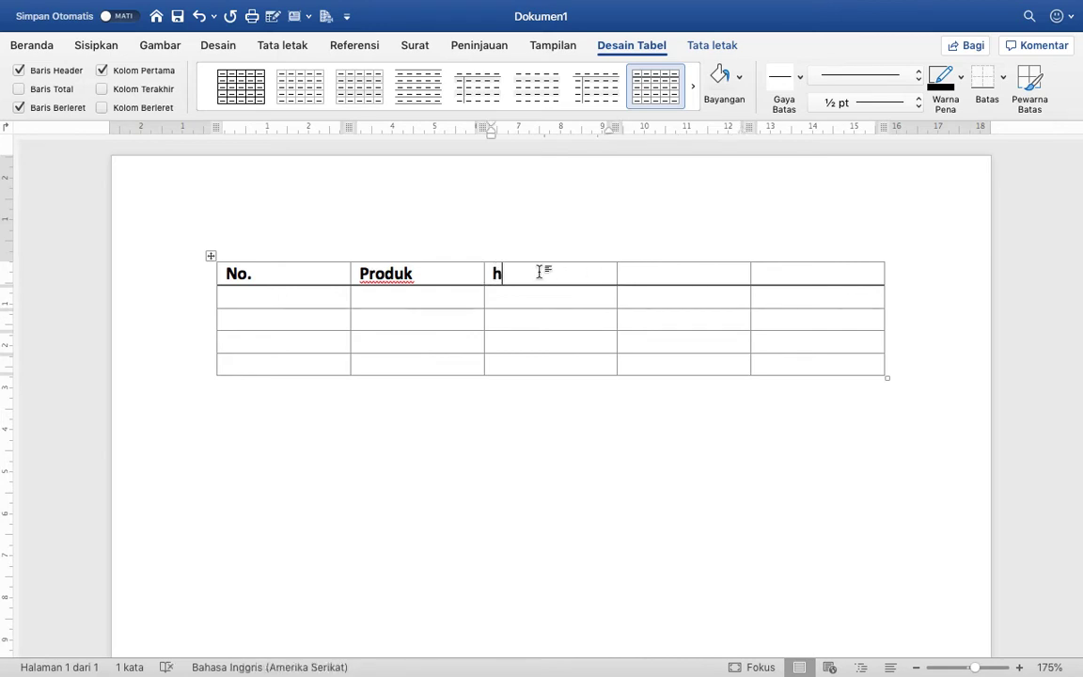
text(arga)
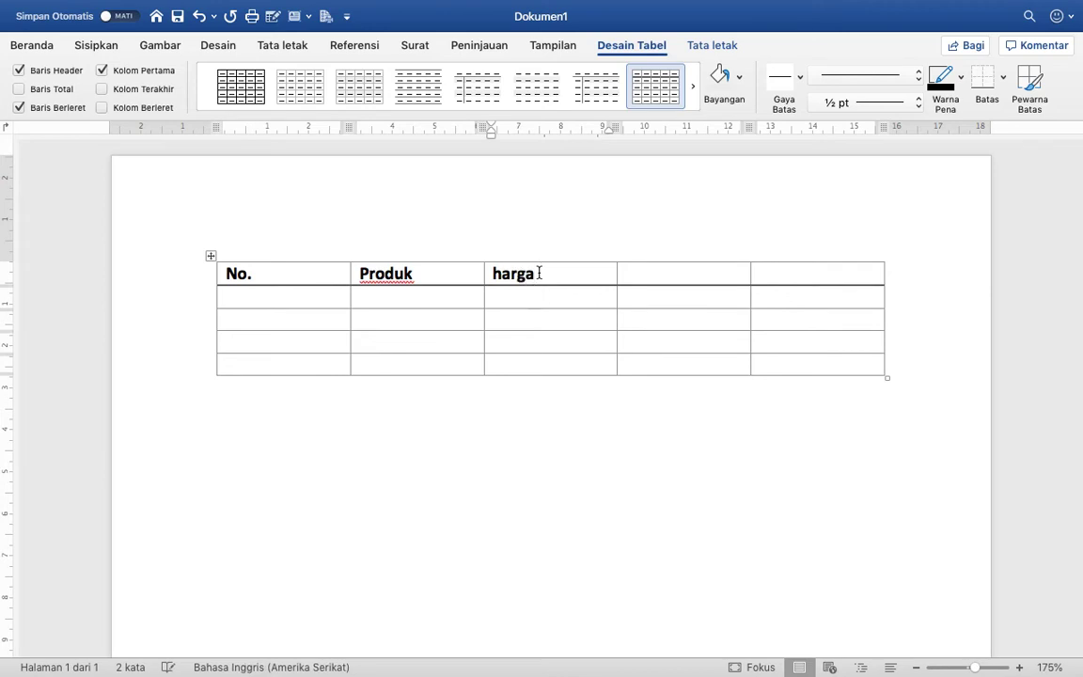
click(666, 271)
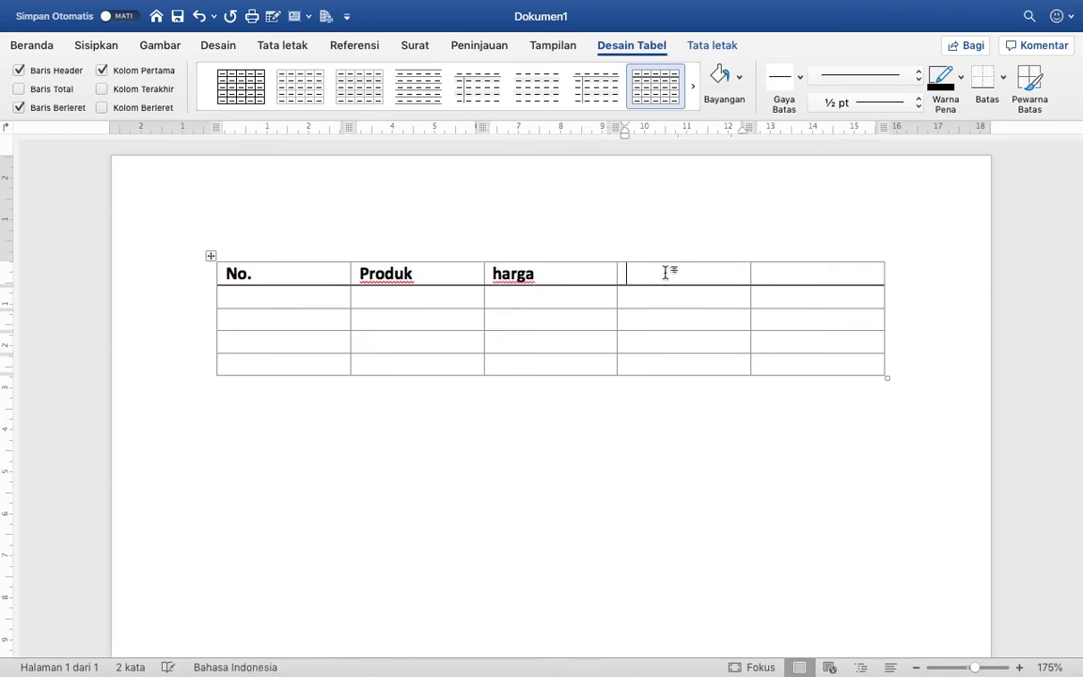
text(t)
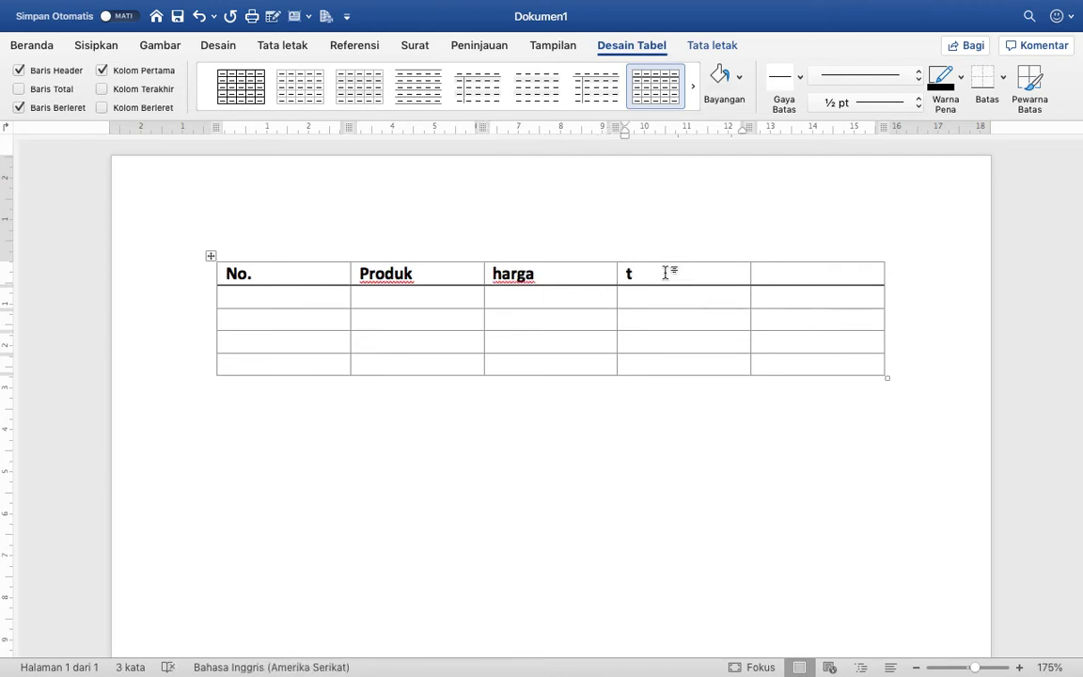
key(BackSpace)
text(T)
text(otal)
click(815, 276)
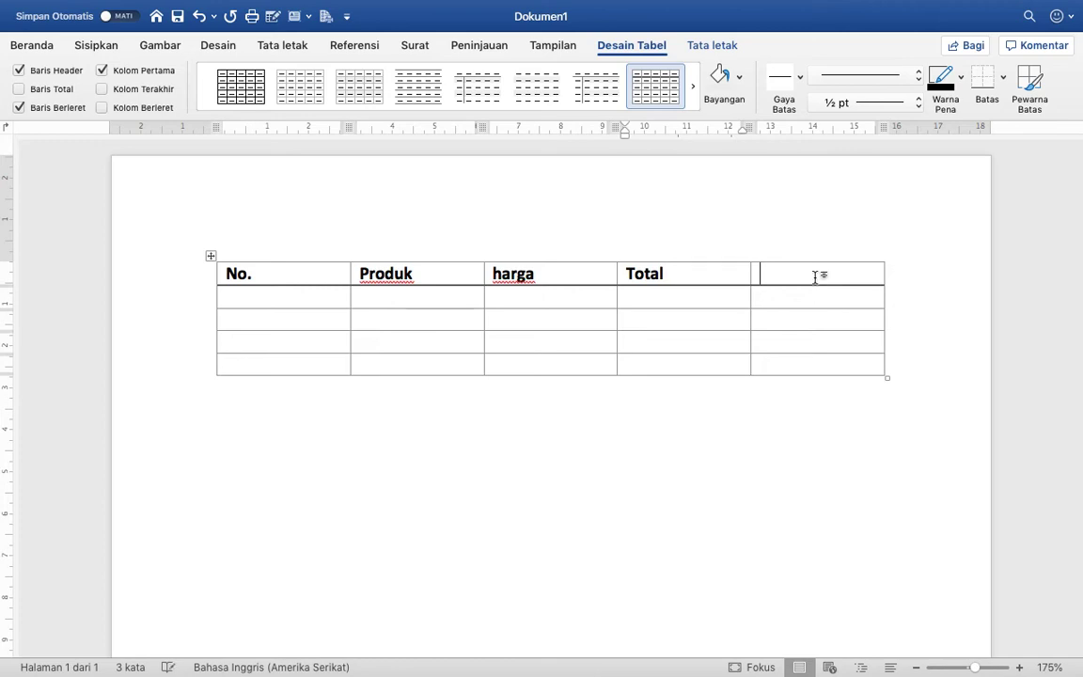
text(J)
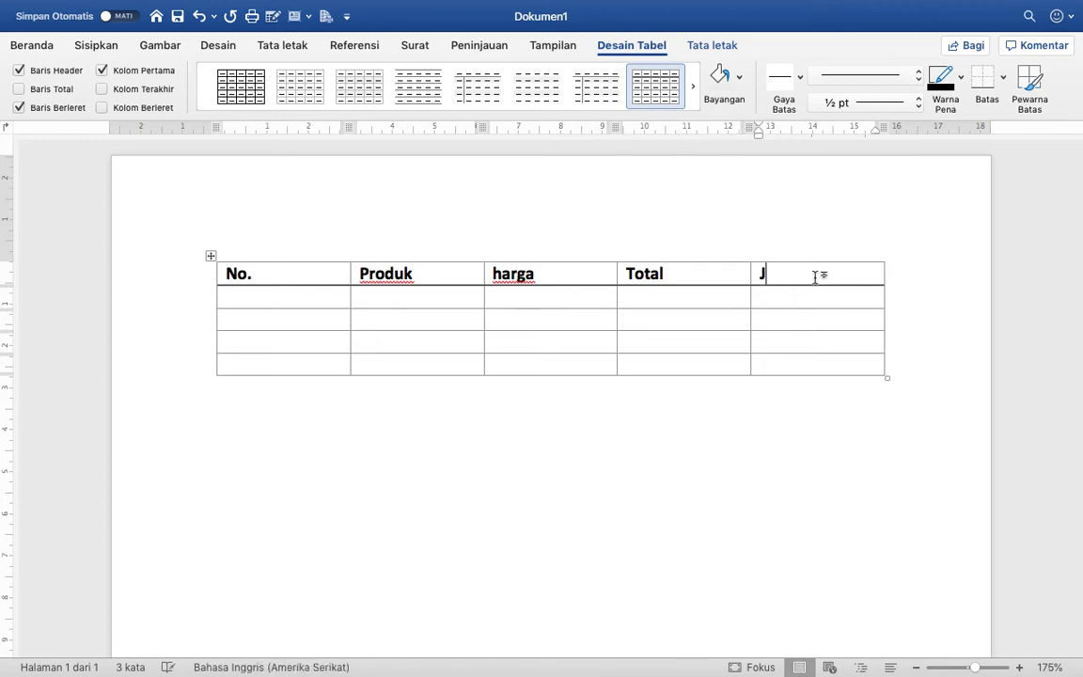
text(umla)
text(h)
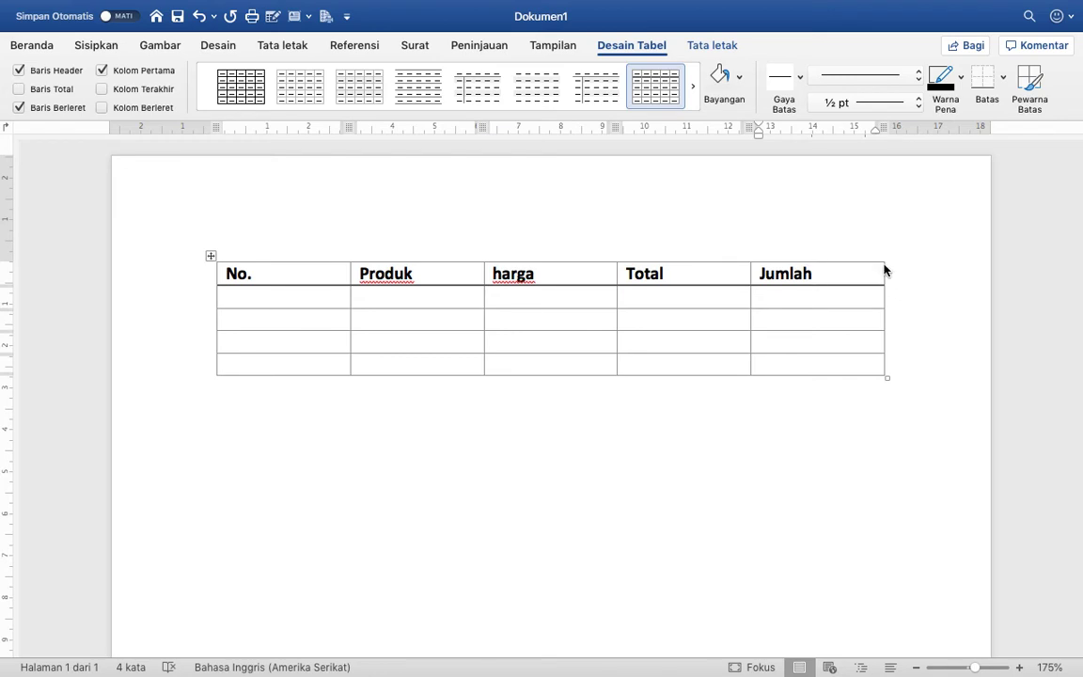
- Insert a new column to the right of the Jumlah column
right_click(884, 270)
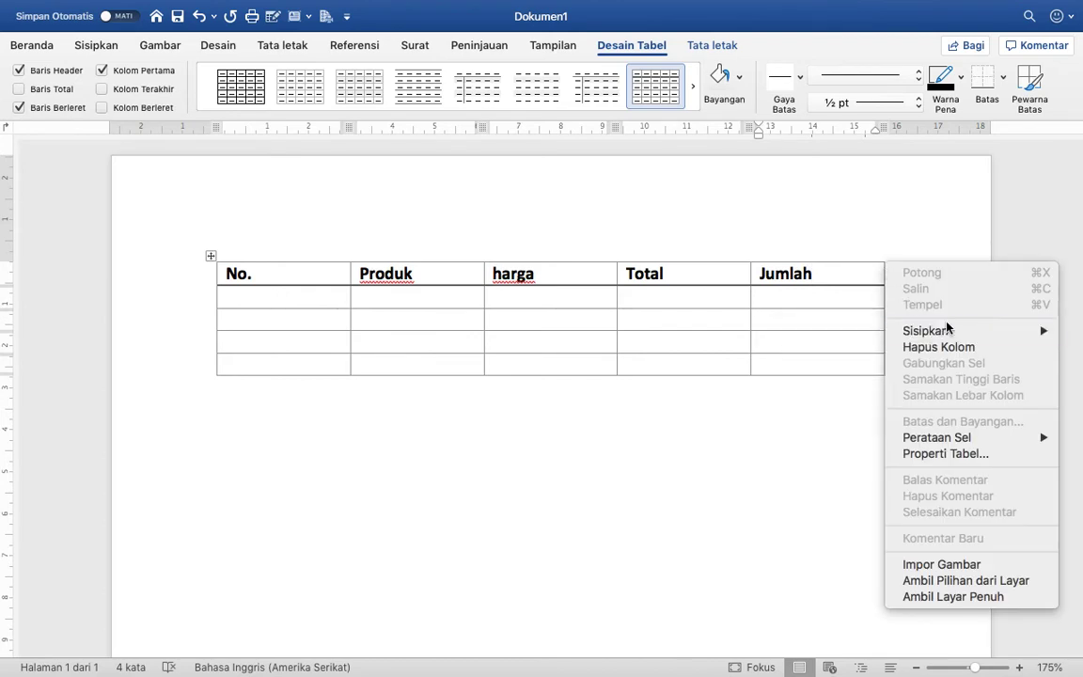
mouse_move(905, 331)
click(860, 349)
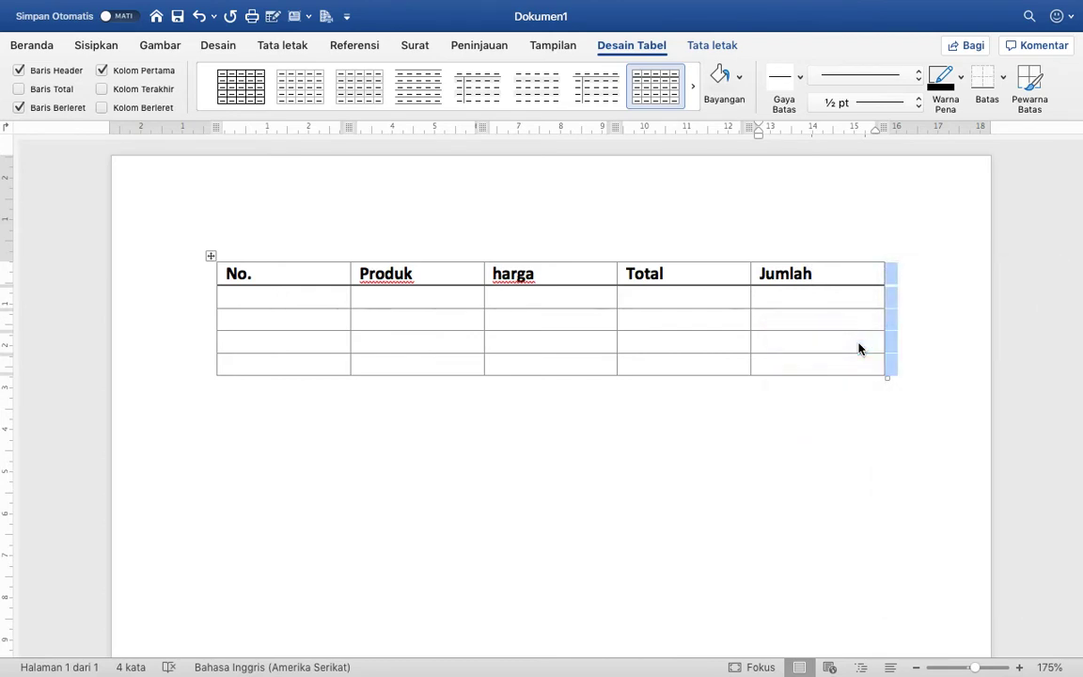
- Delete the empty sixth column using Hapus Sel with Hapus seluruh kolom
click(885, 256)
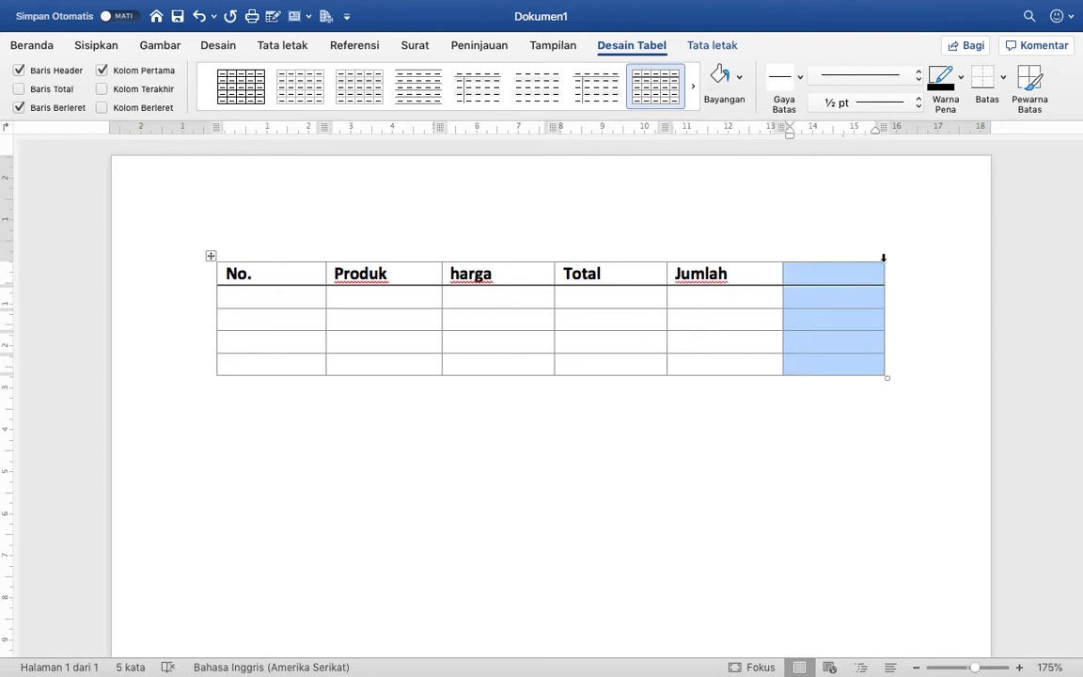
click(885, 268)
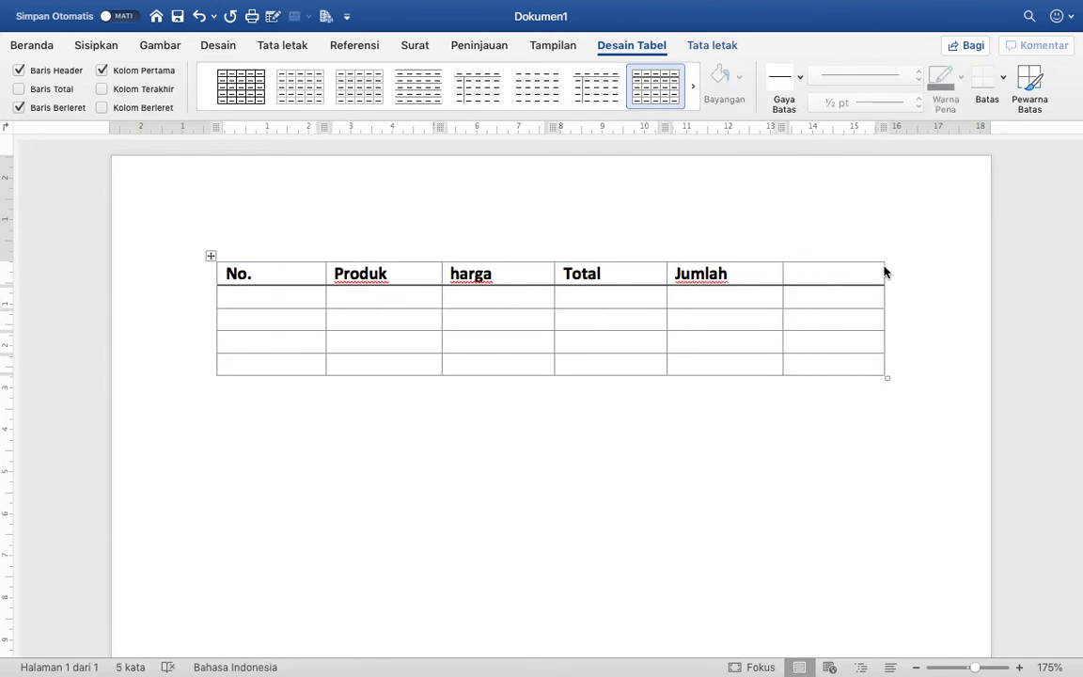
click(884, 269)
right_click(884, 267)
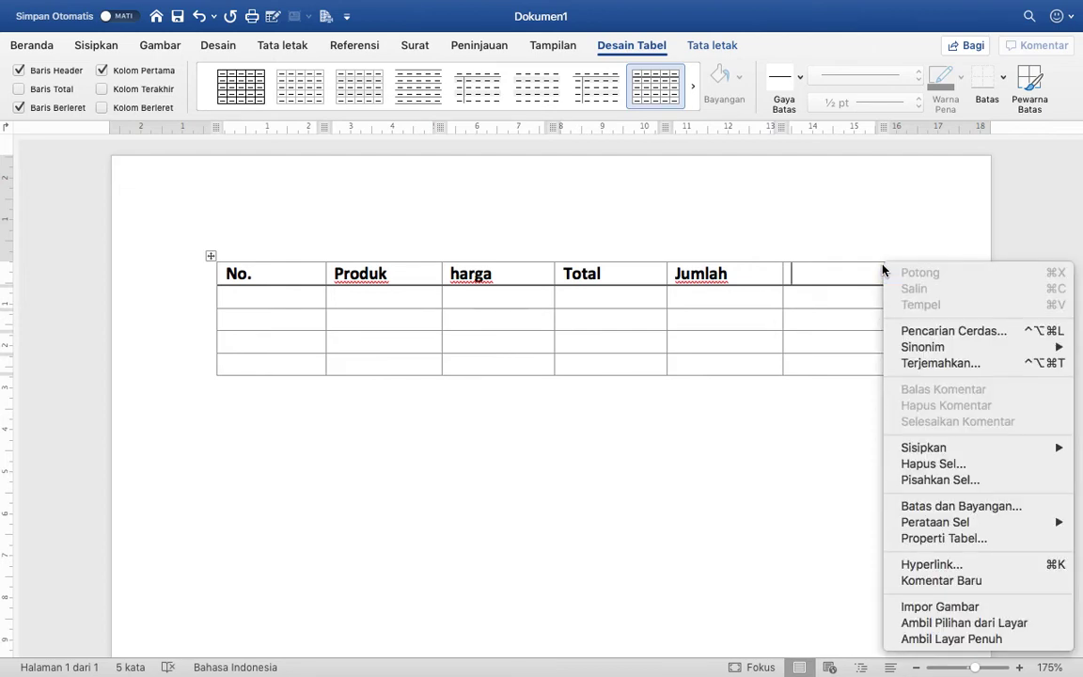
click(957, 464)
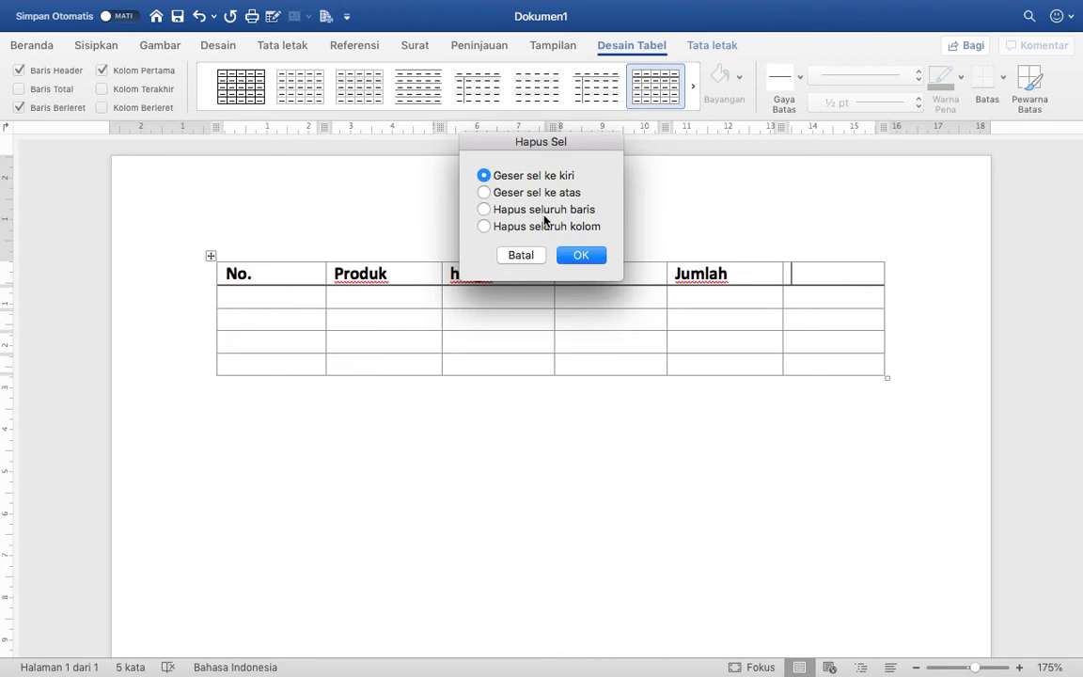
click(523, 228)
click(580, 256)
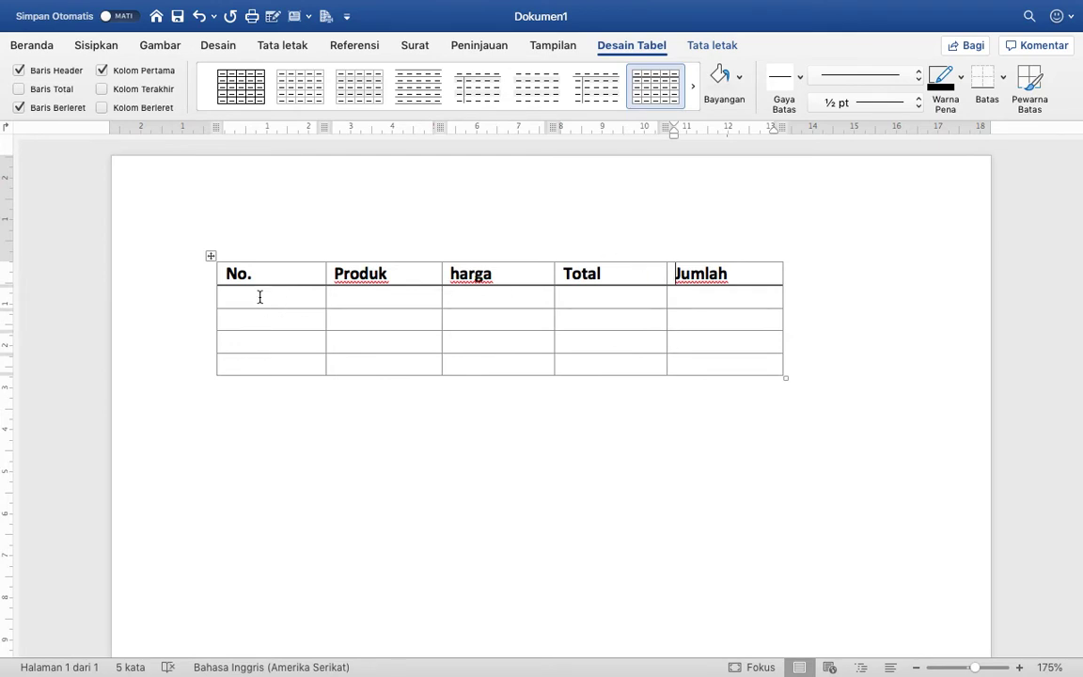
mouse_move(324, 256)
mouse_down()
mouse_move(279, 264)
mouse_move(324, 263)
mouse_up()
- Apply the first, plain dark full-grid table style from Desain Tabel
click(326, 271)
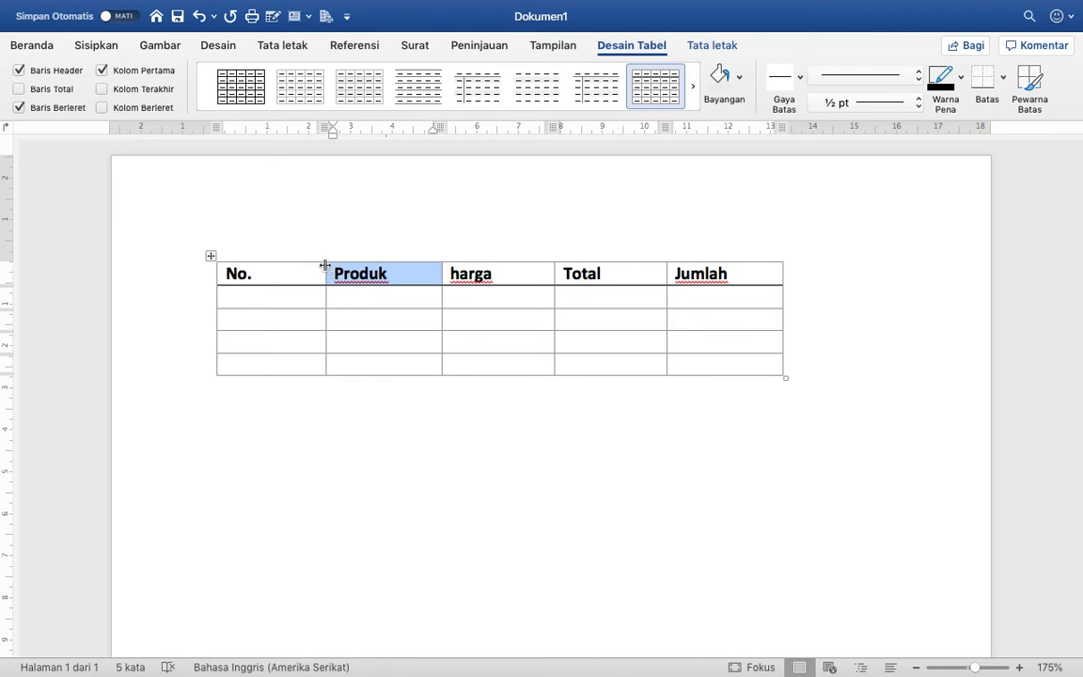
mouse_move(324, 266)
mouse_down()
mouse_move(255, 270)
mouse_move(327, 273)
mouse_up()
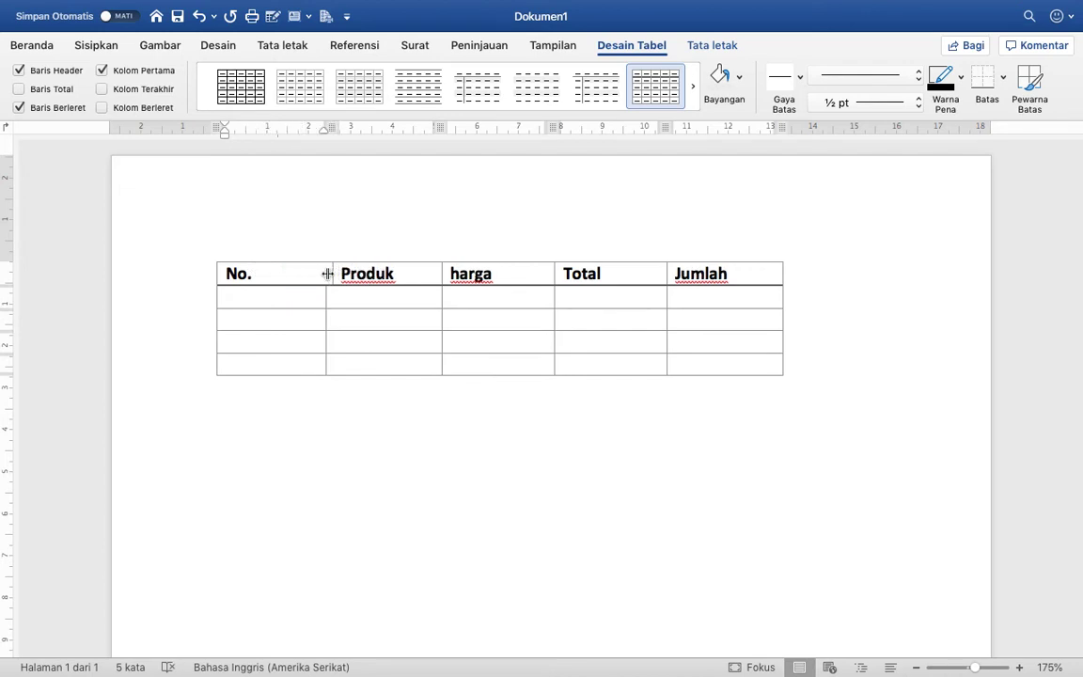
click(327, 274)
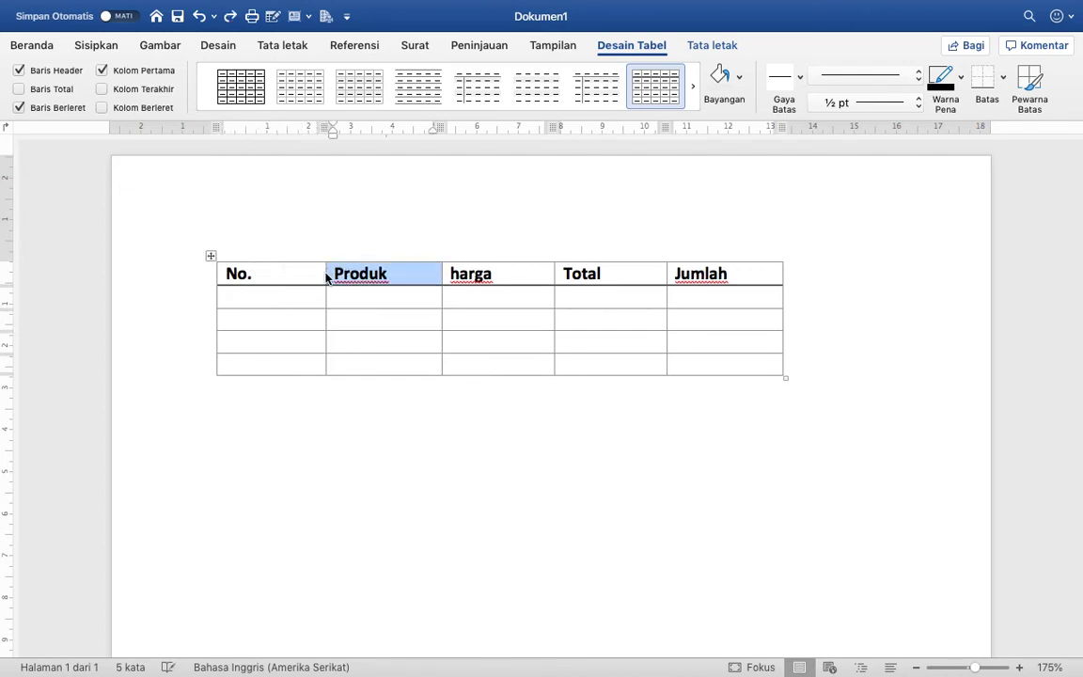
click(241, 88)
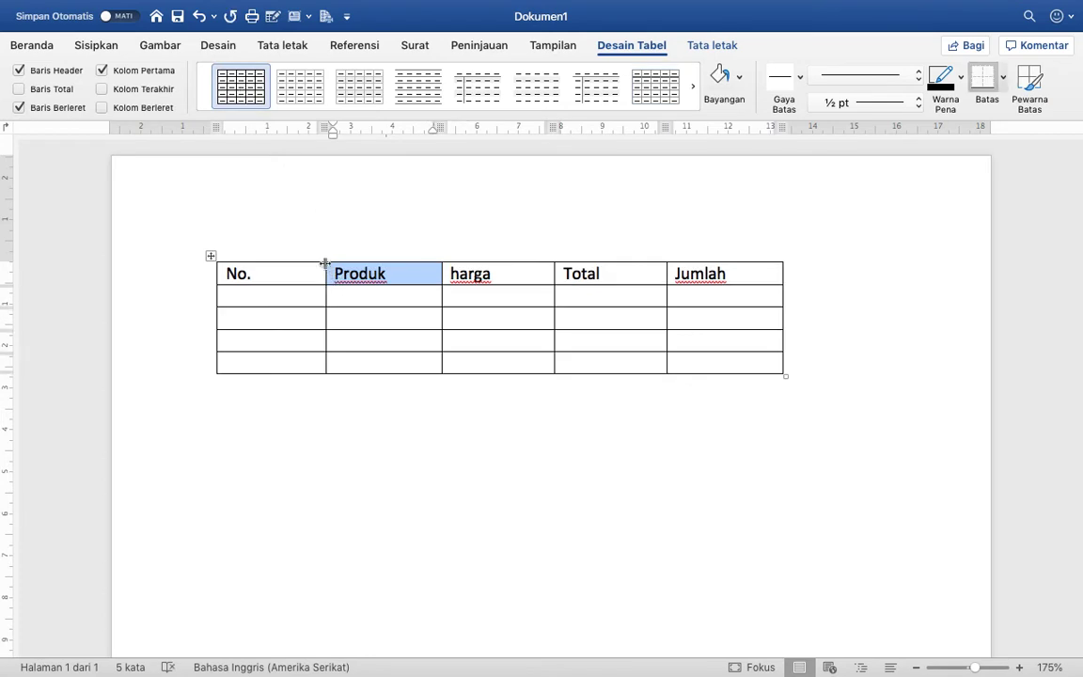
- Drag the No./Produk border left to narrow No. and widen Produk
click(291, 272)
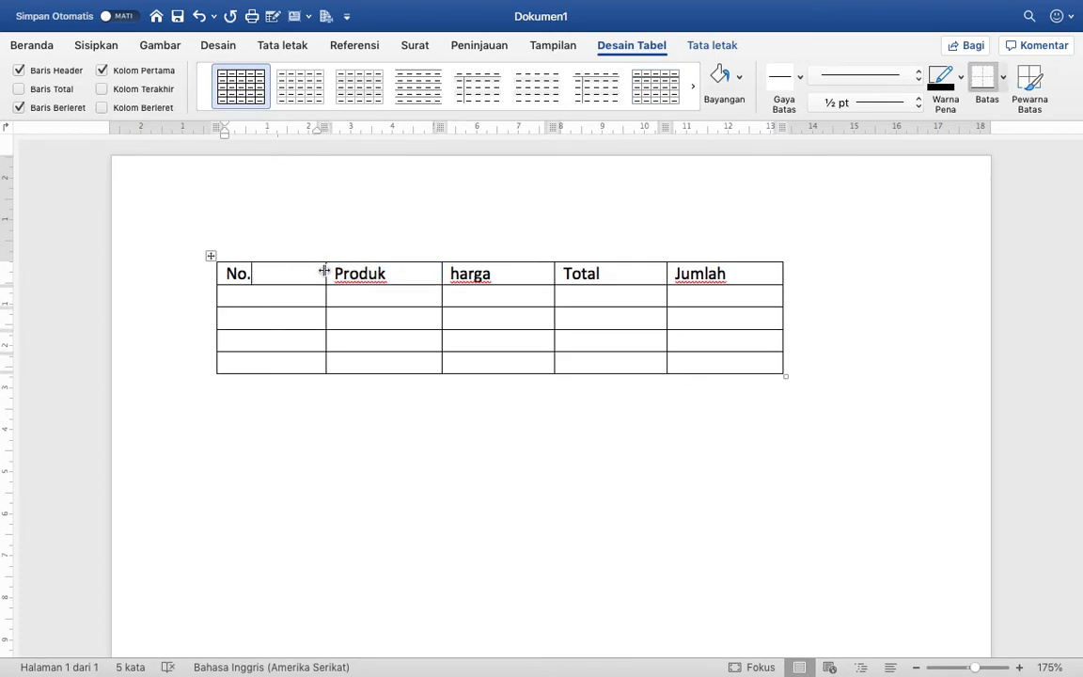
click(327, 272)
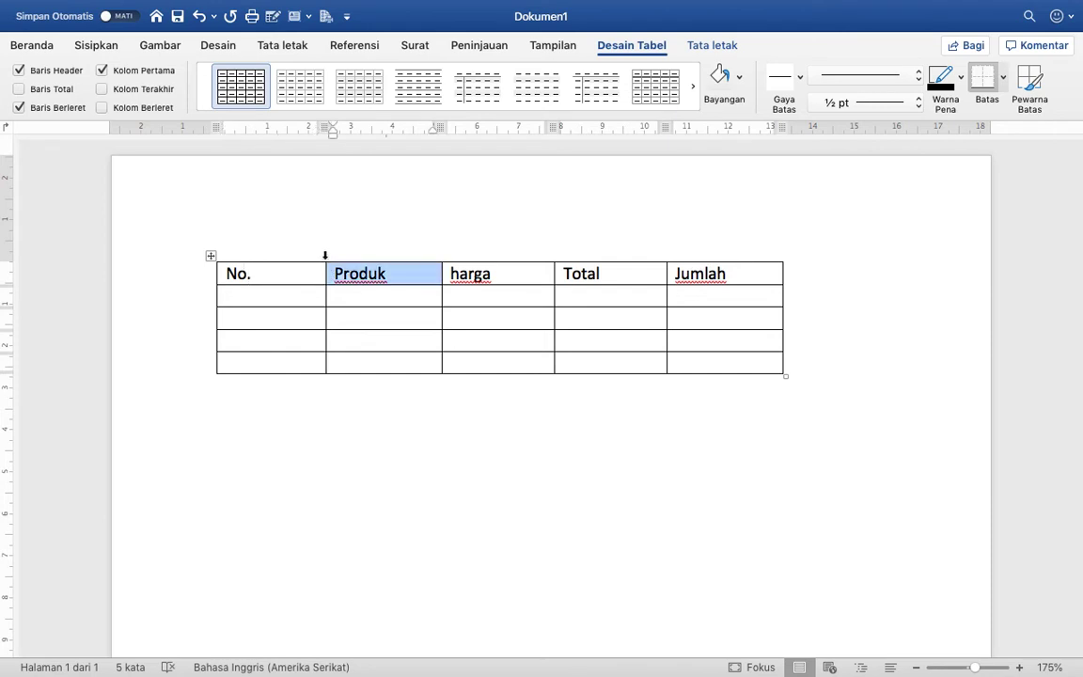
click(308, 270)
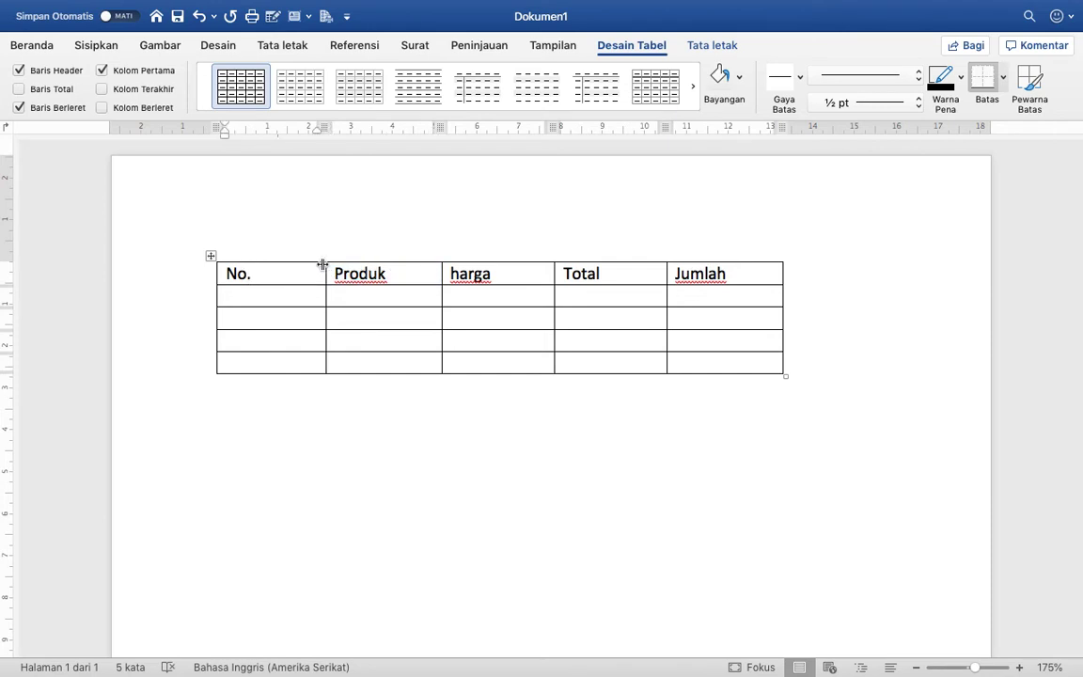
drag(324, 265, 261, 270)
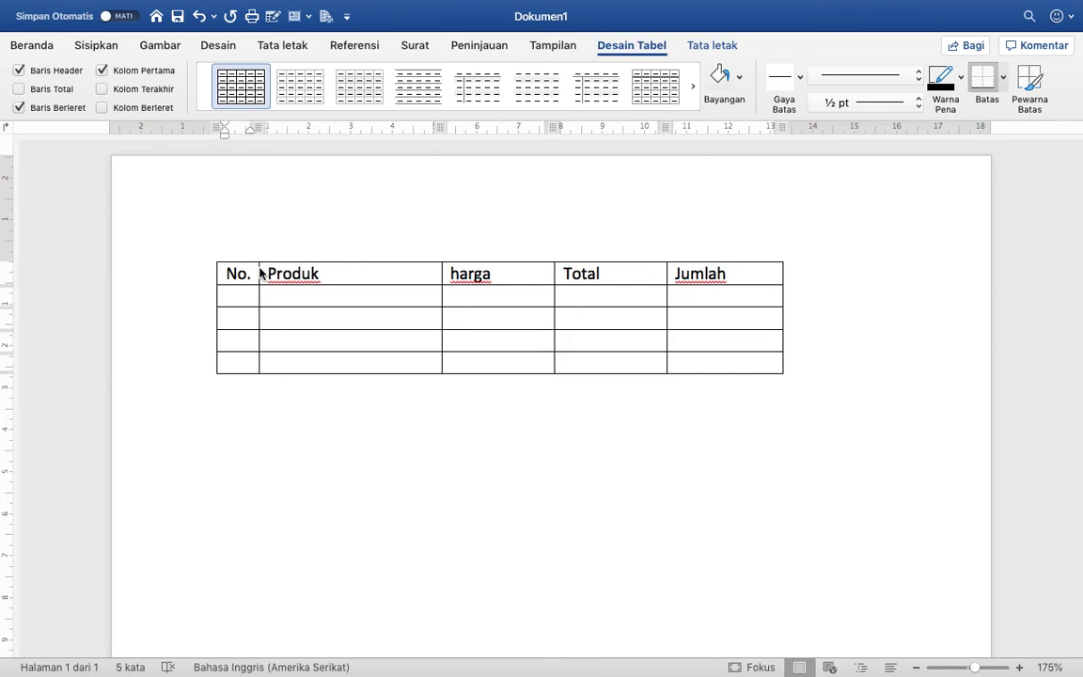
- Number the rows 1, 2 and 3 in the No. column
text(1)
click(230, 319)
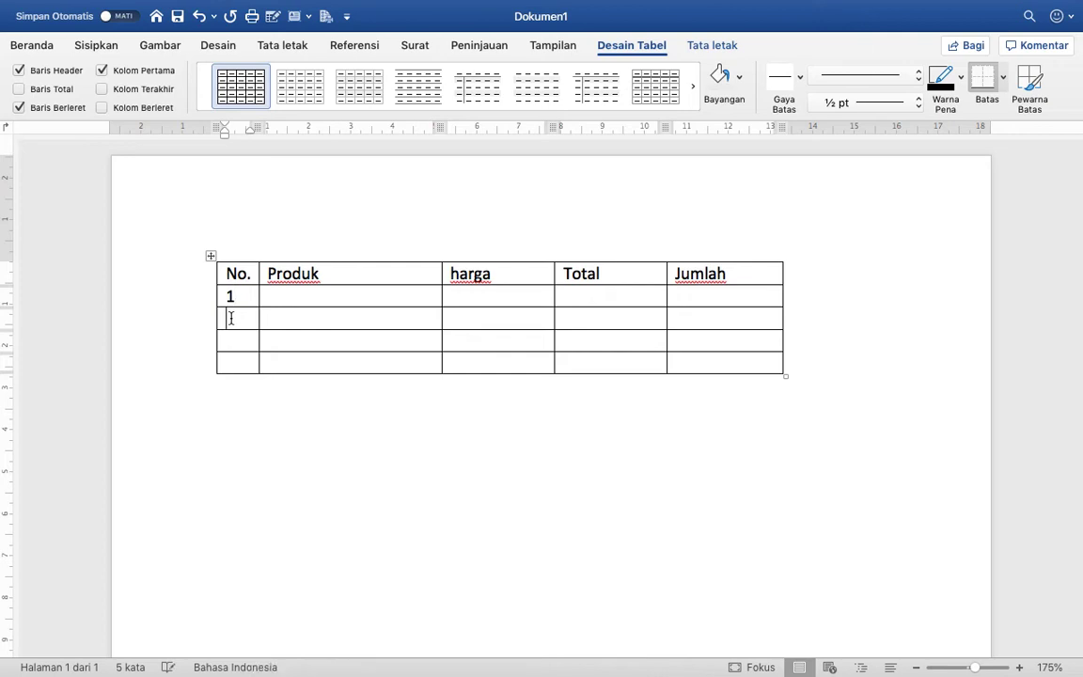
text(2)
click(231, 344)
text(3)
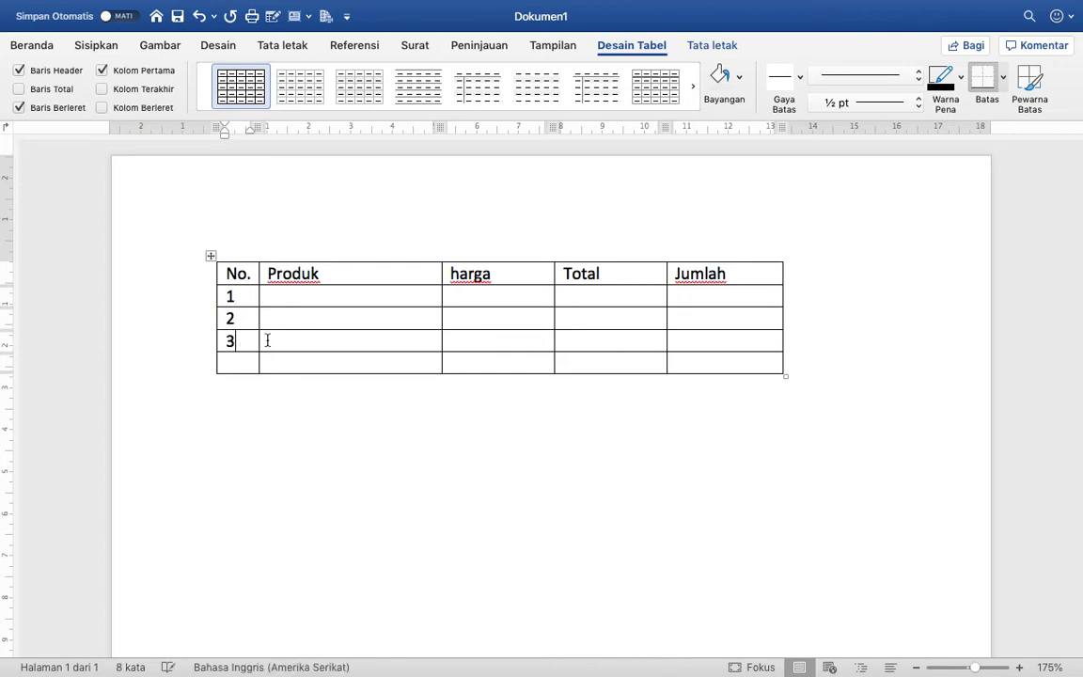
- Enter the products Acer, asus and Hp in the Produk column
click(310, 296)
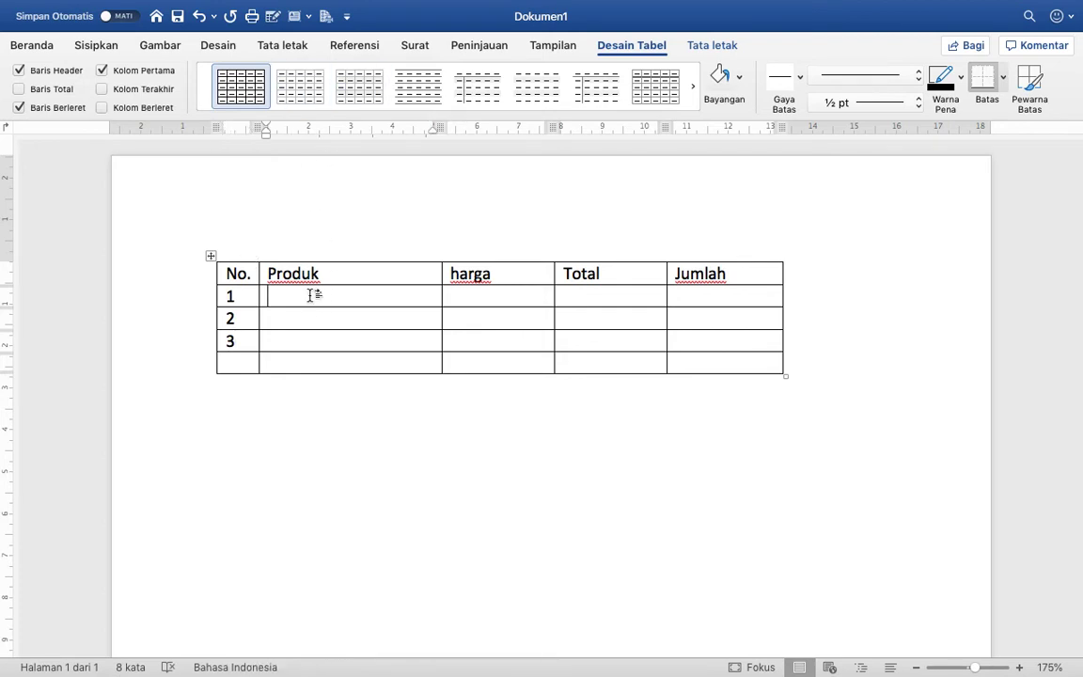
text(su)
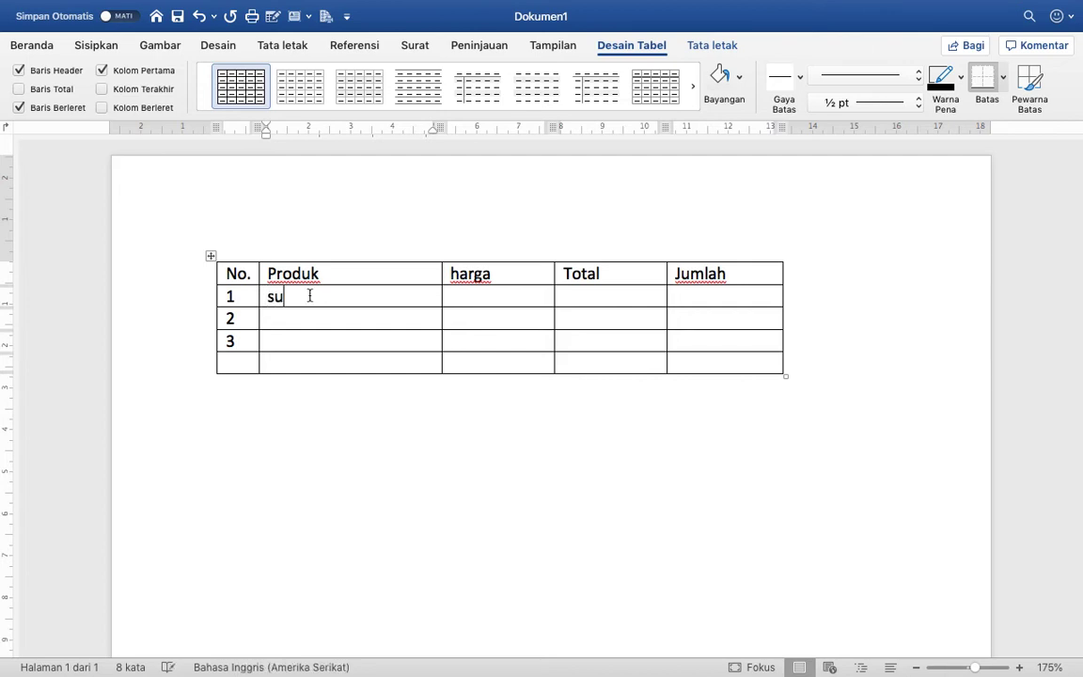
key(BackSpace)
key(BackSpace)
text(Acer)
click(295, 319)
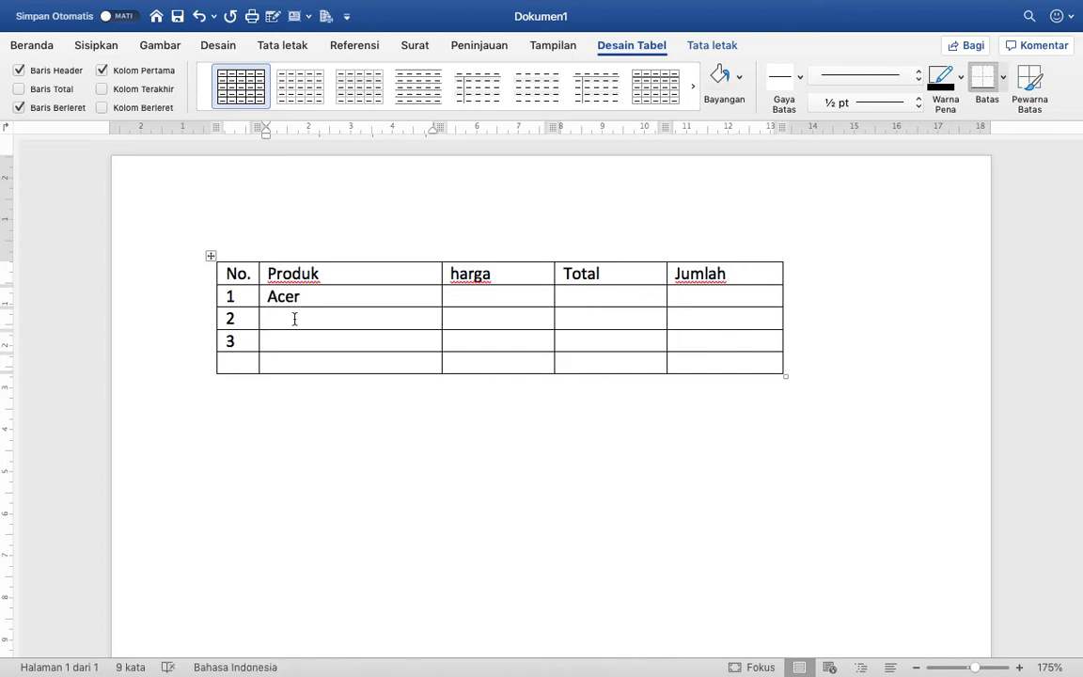
text(asus)
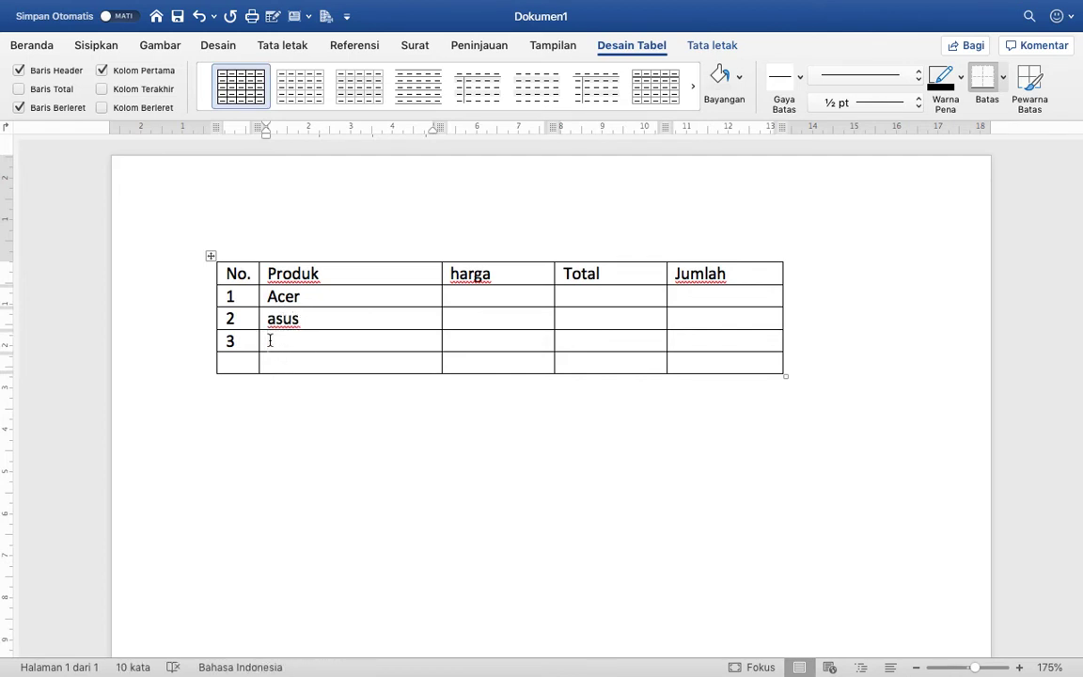
text(Hp)
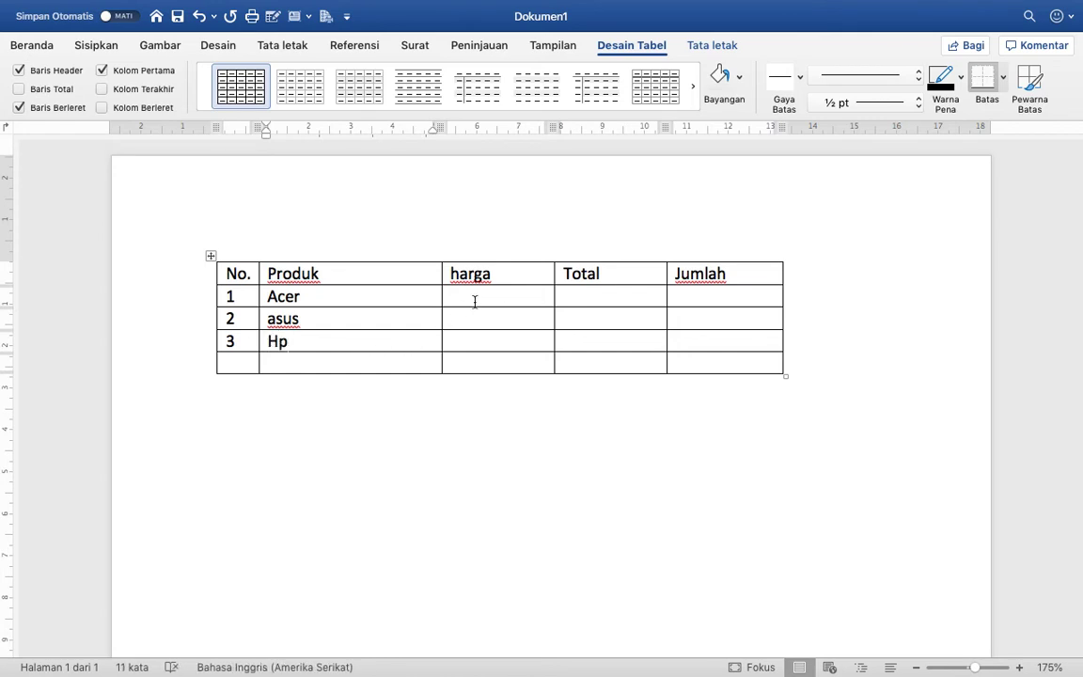
click(473, 299)
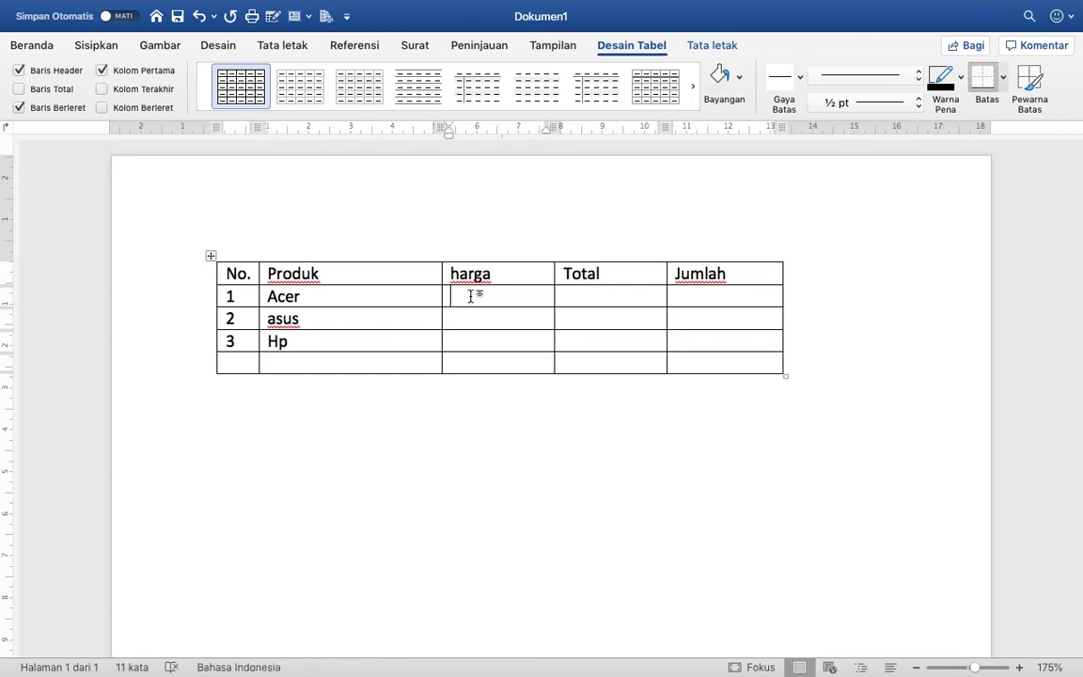
- Enter the first two rows' harga prices and their Total quantities 3 and 5
text(200)
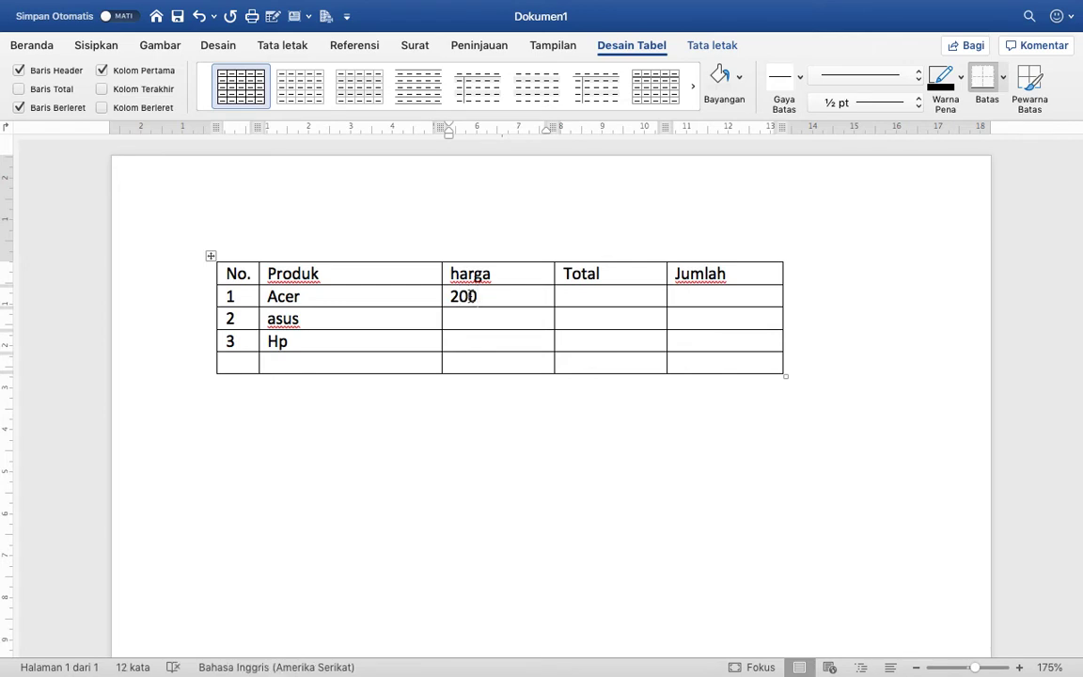
text(0.)
text(000)
click(581, 295)
text(3)
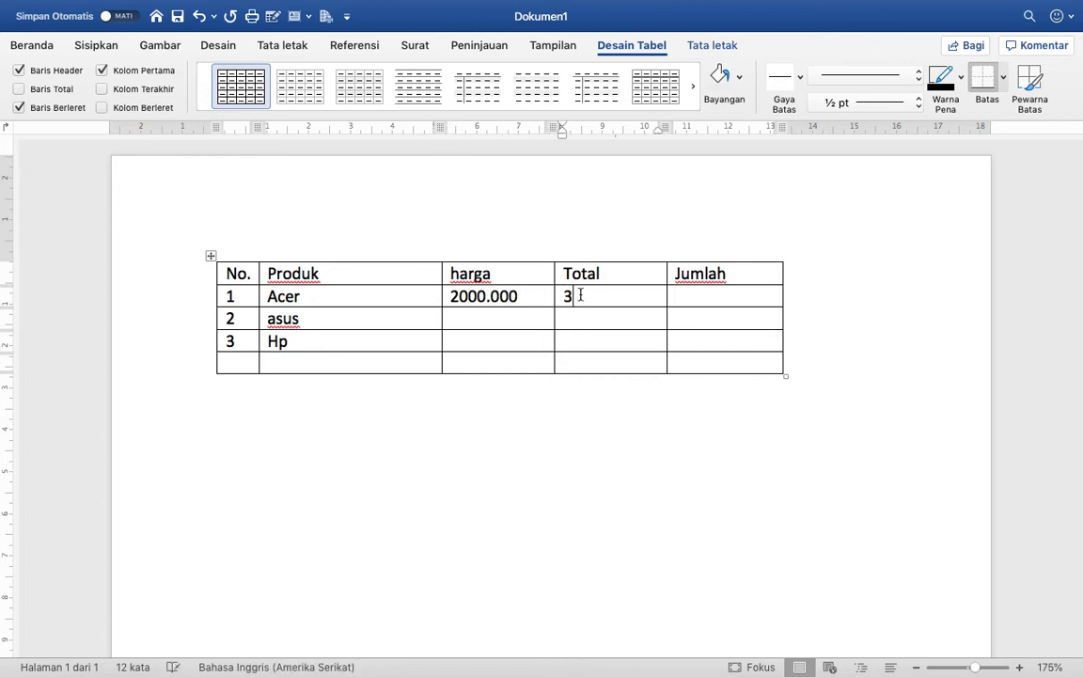
click(478, 322)
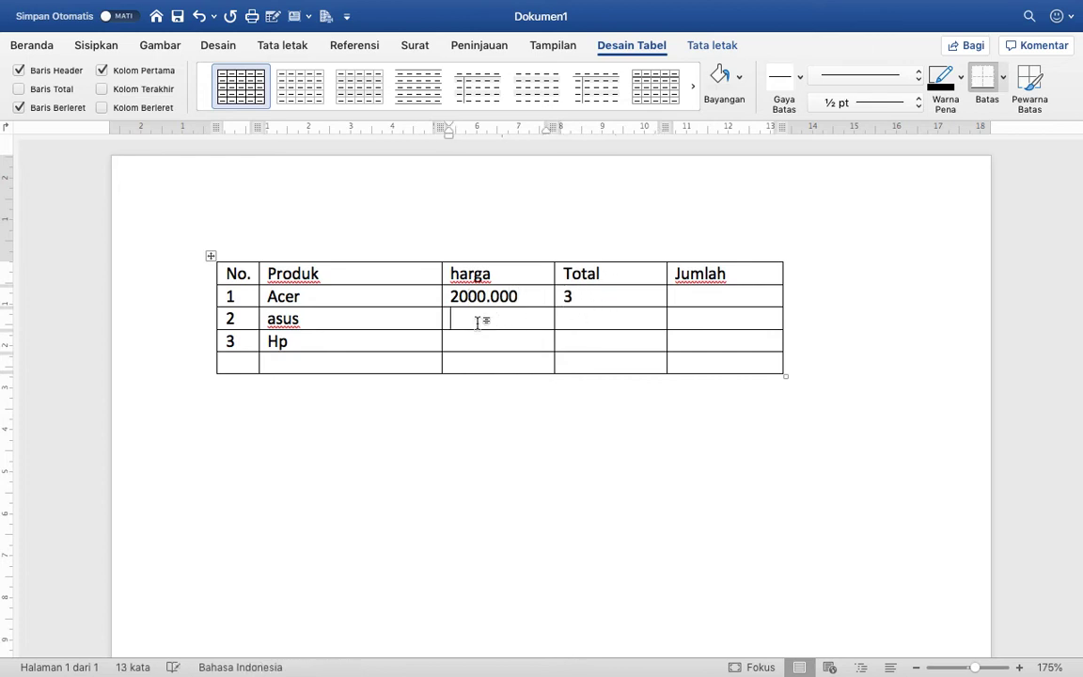
text(30000)
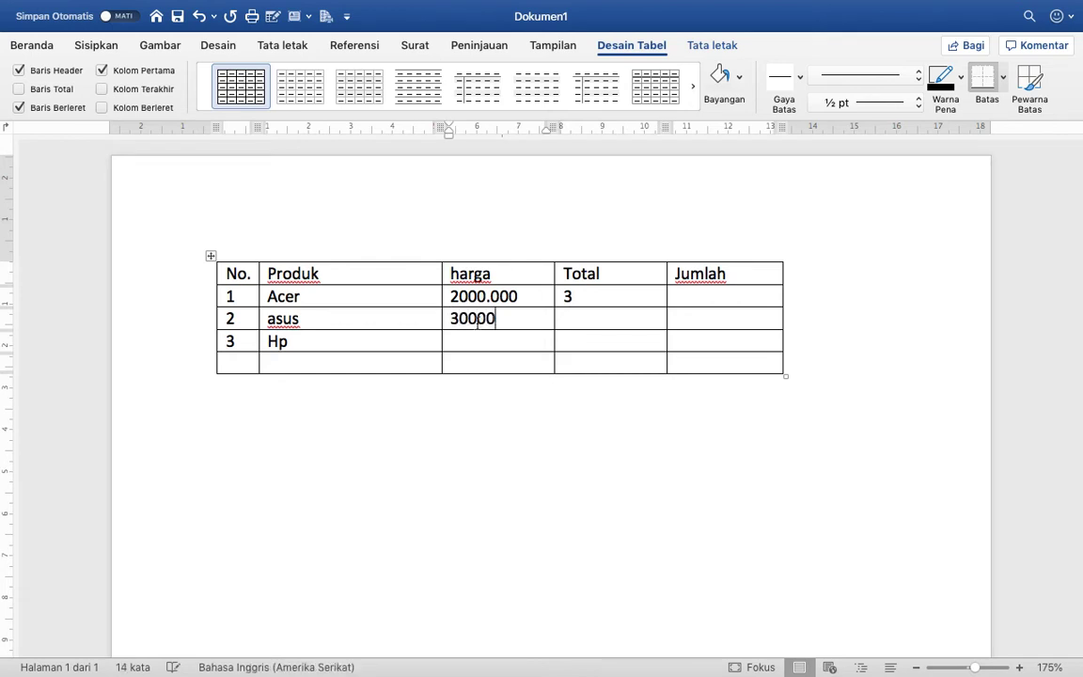
key(BackSpace)
text(000)
click(565, 319)
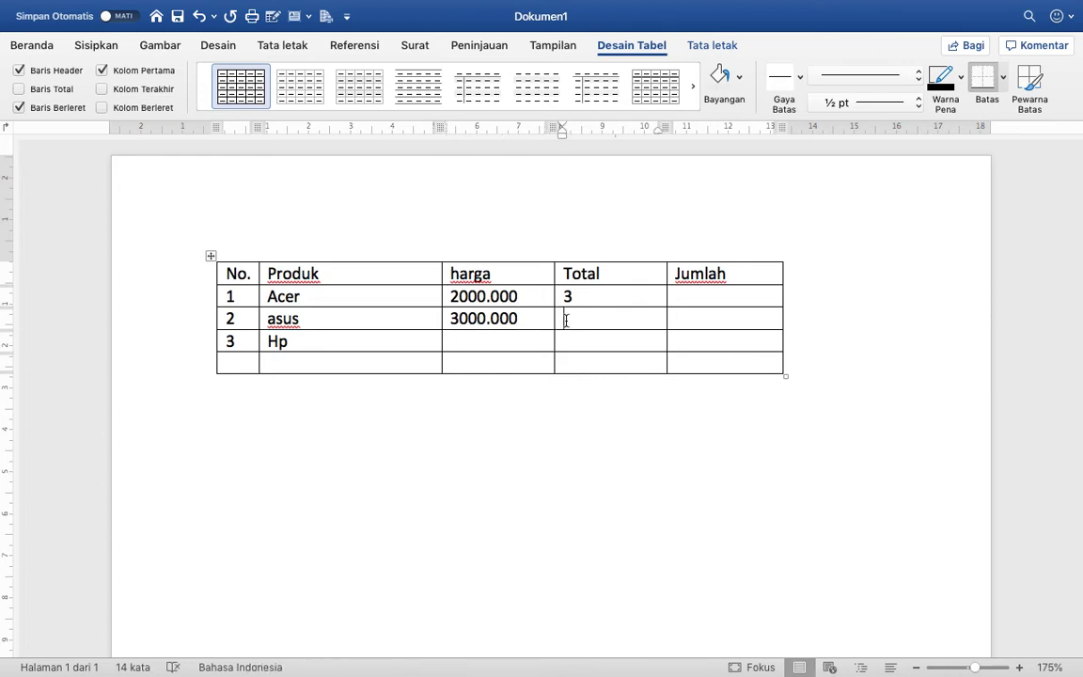
text(5)
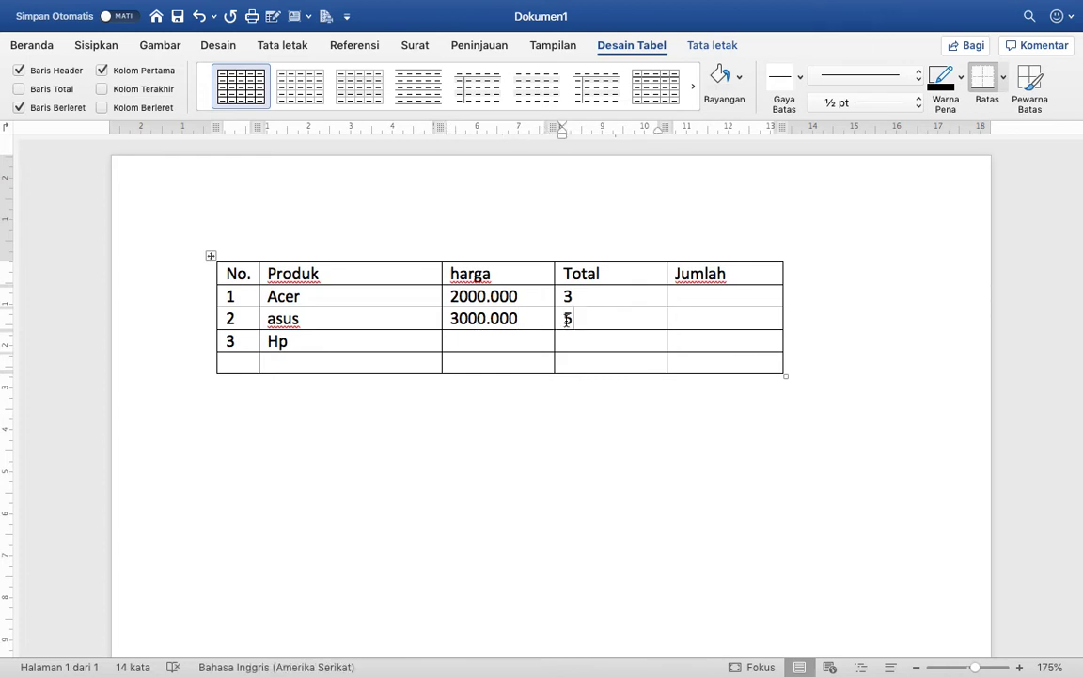
- Add row 3's price and fix separators so prices read 2.000.000, 3.000.000, 2.500.000
click(470, 335)
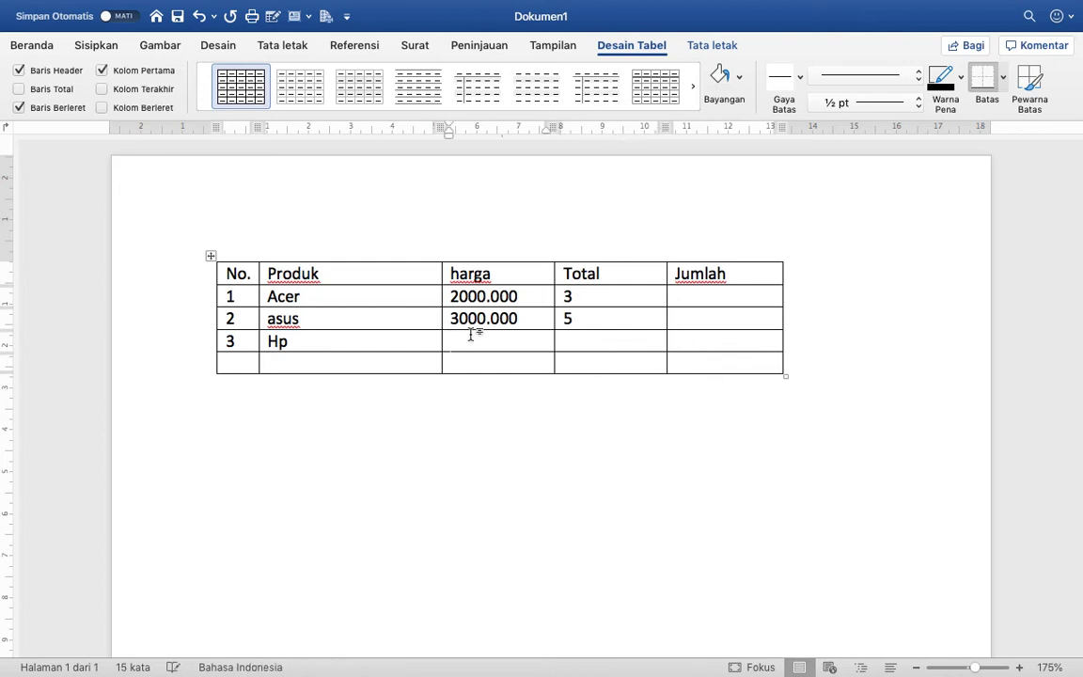
text(2500)
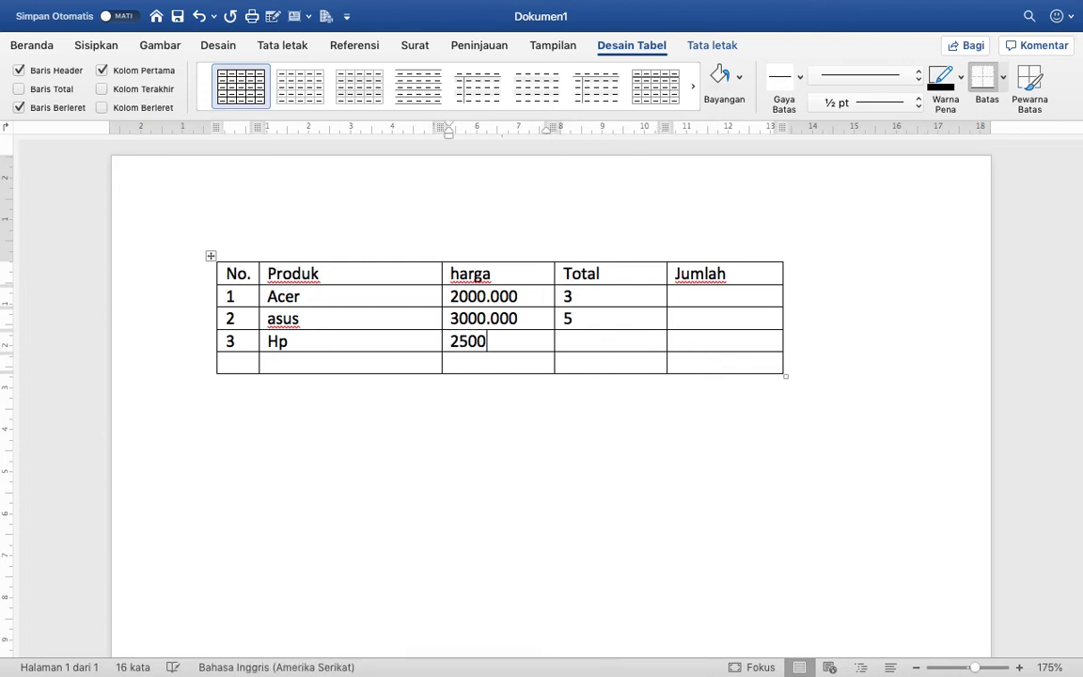
text(0)
key(BackSpace)
key(BackSpace)
text(0)
text(00.)
text(000)
click(457, 297)
text(.)
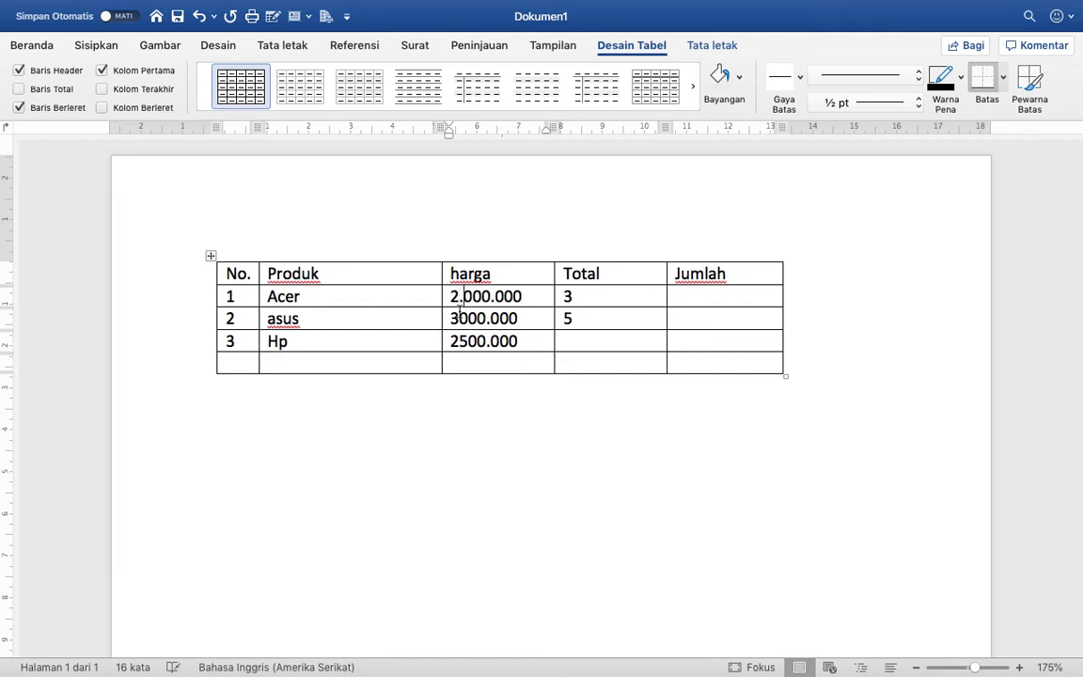
click(459, 319)
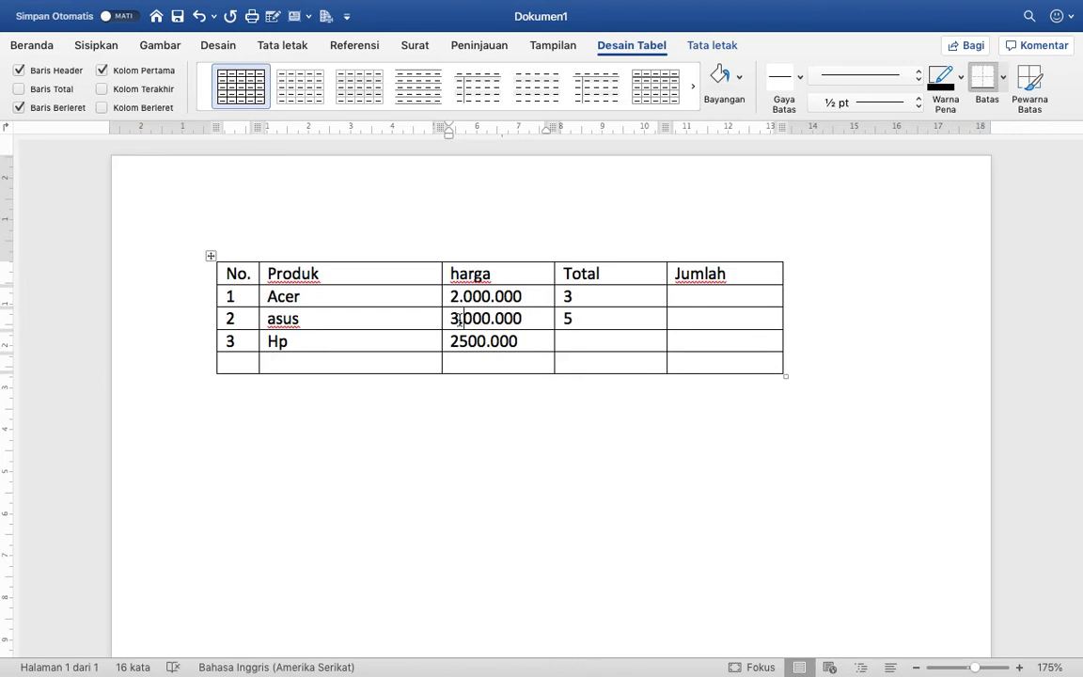
text(.)
click(457, 342)
text(.)
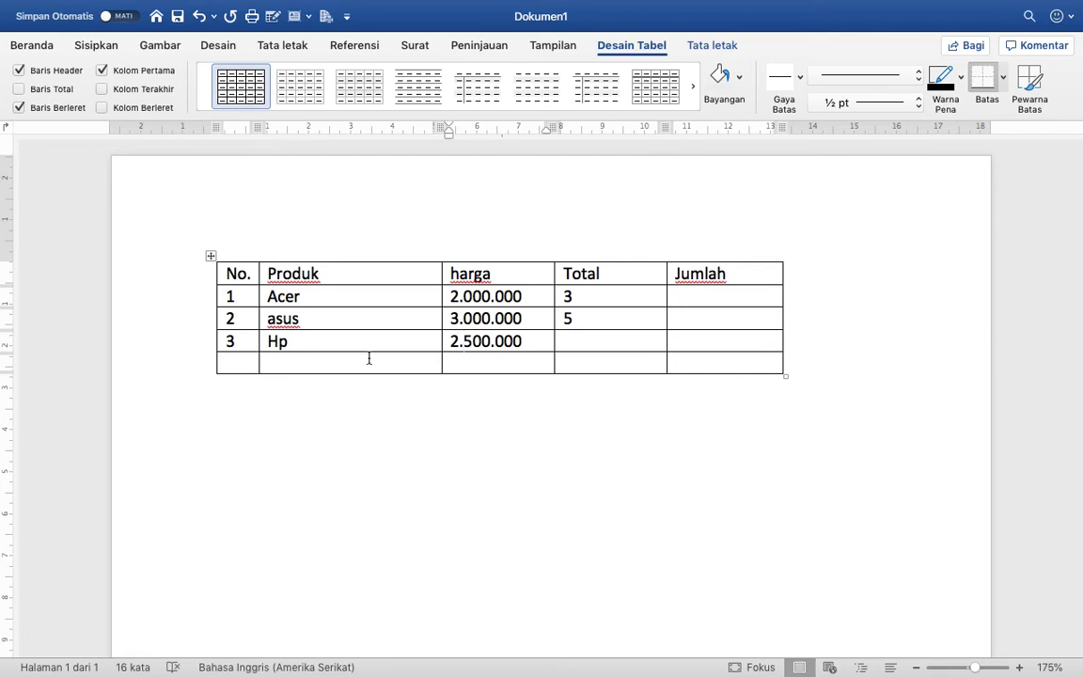
- Check the tutorial's table Alignment group in QuickTime, then return to Word's Tata letak options
click(712, 47)
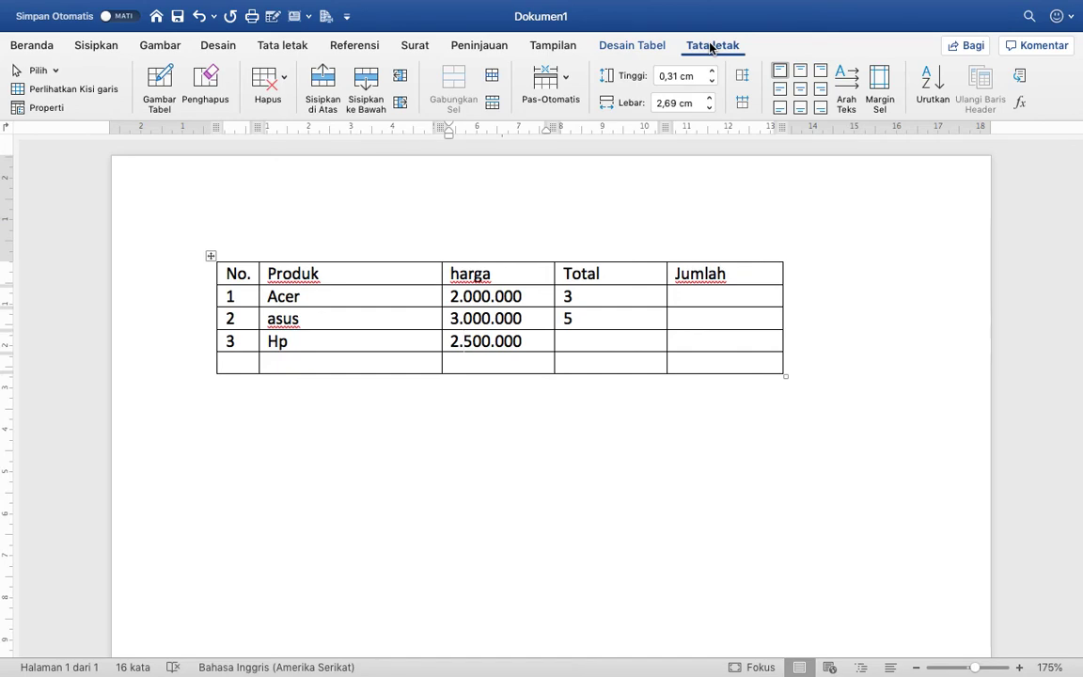
key(super+Tab)
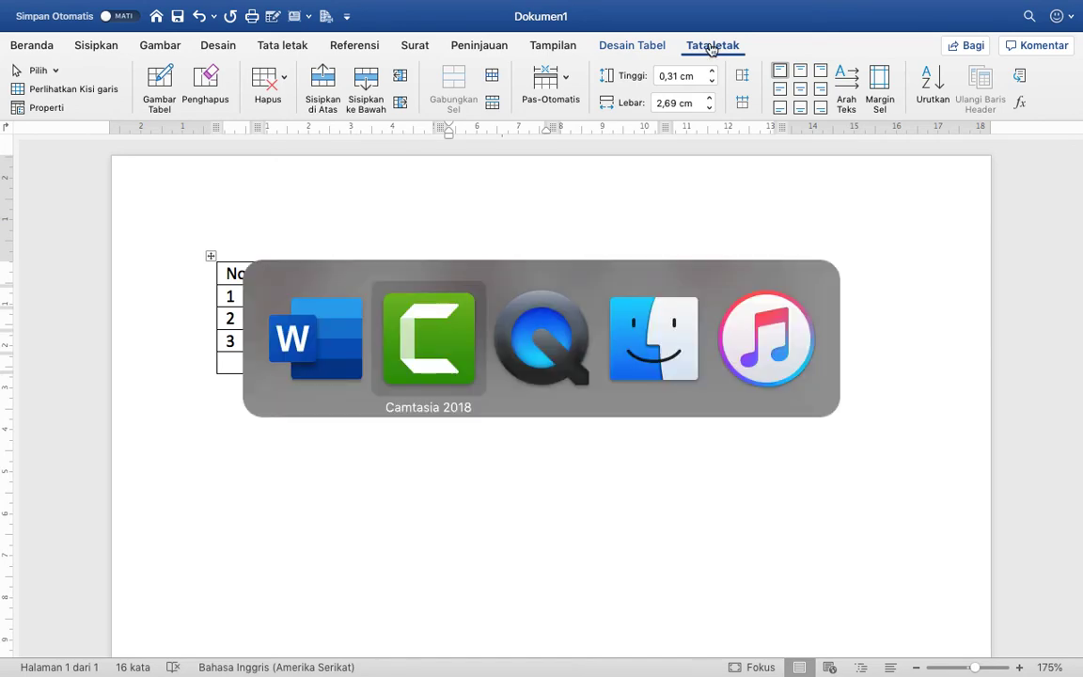
key(super+Tab)
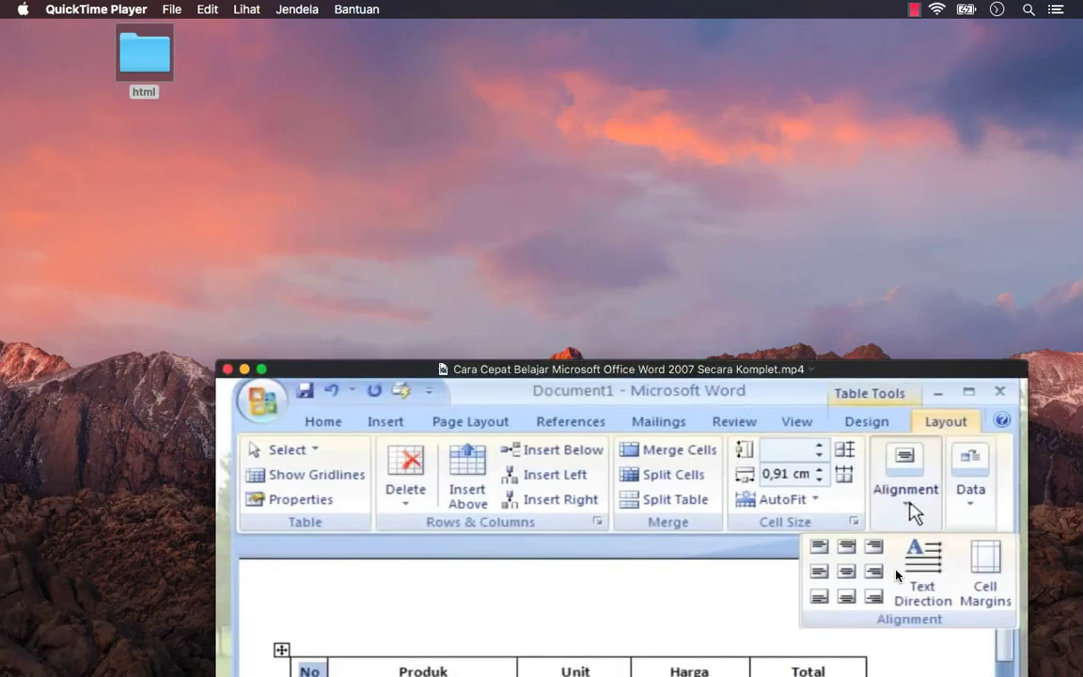
key(super+Tab)
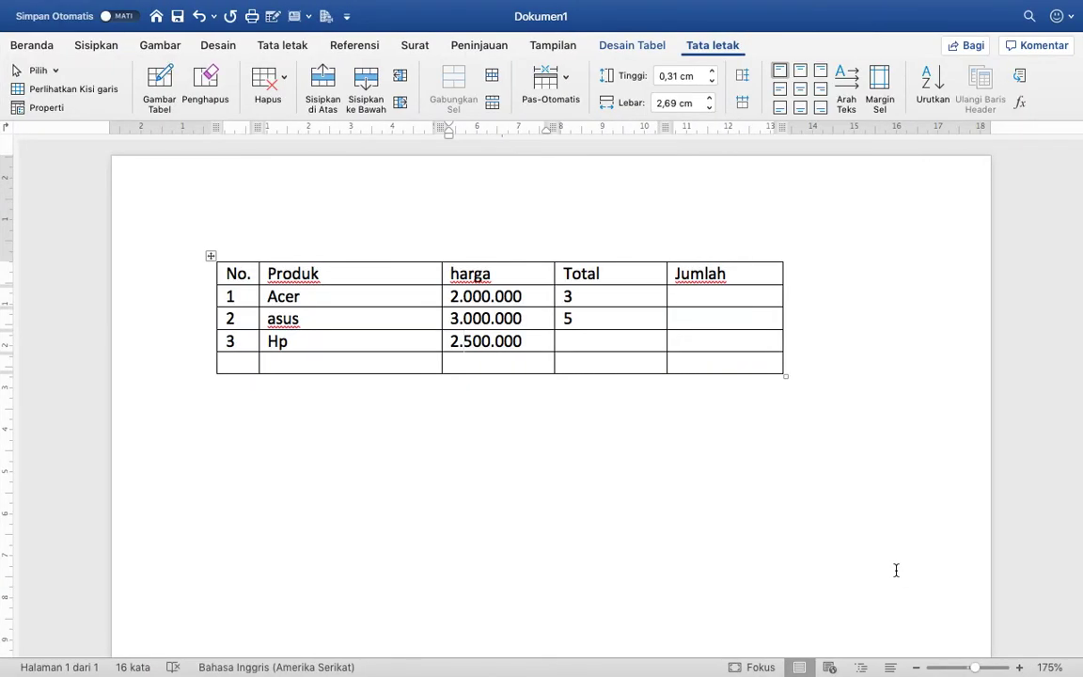
- Enter a Total quantity of 4 in Hp's row
click(565, 343)
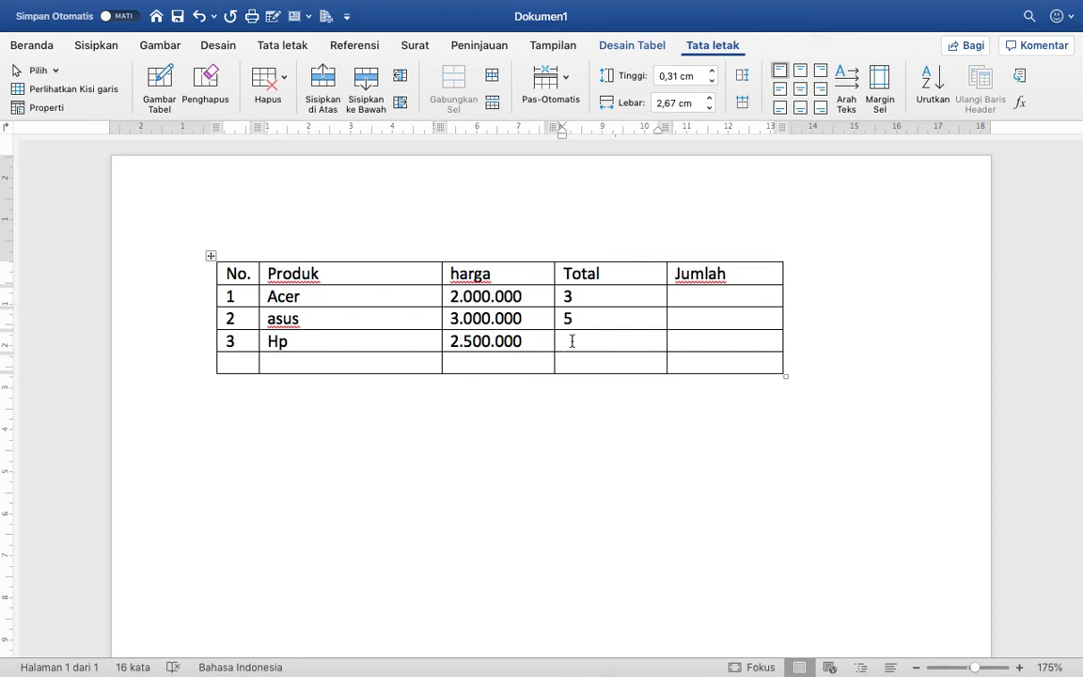
text(1)
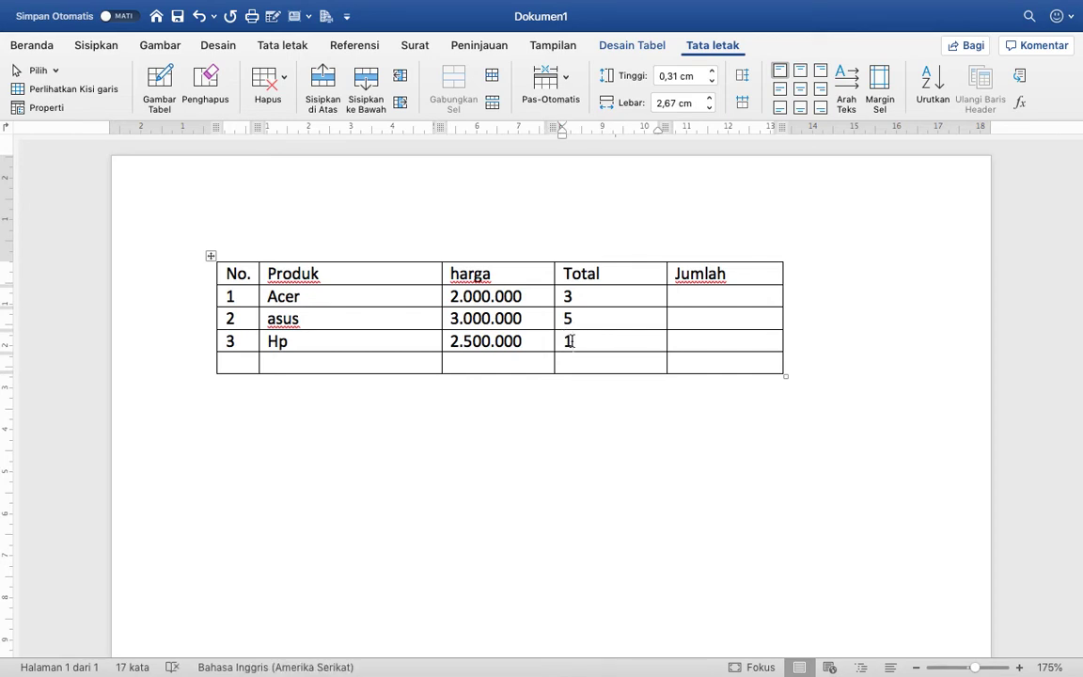
key(BackSpace)
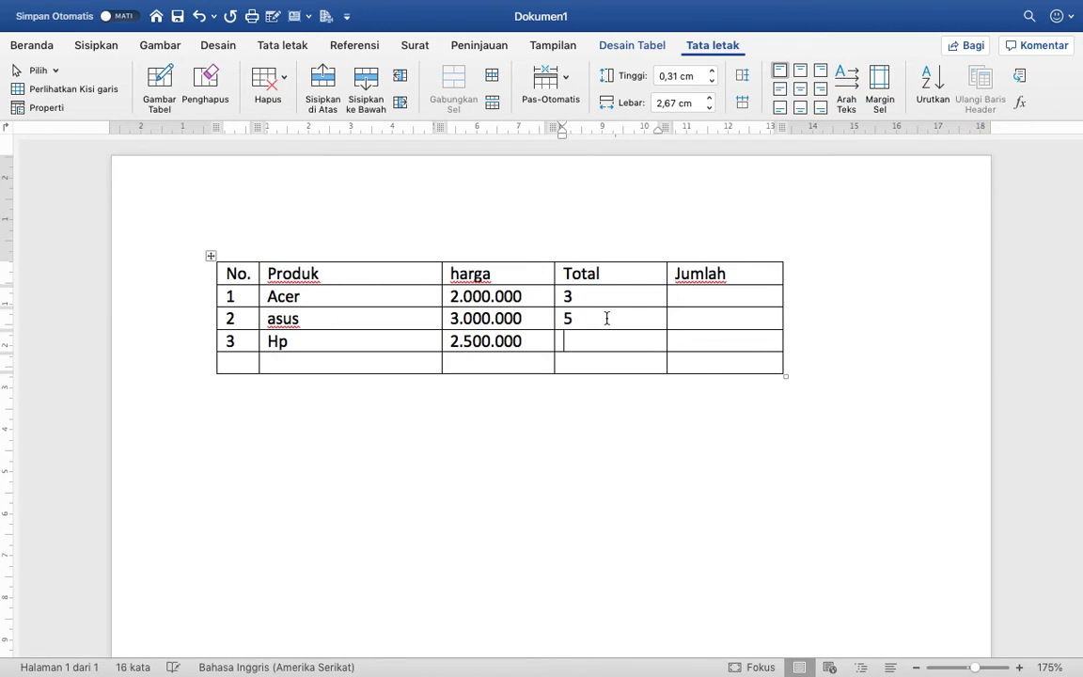
text(4)
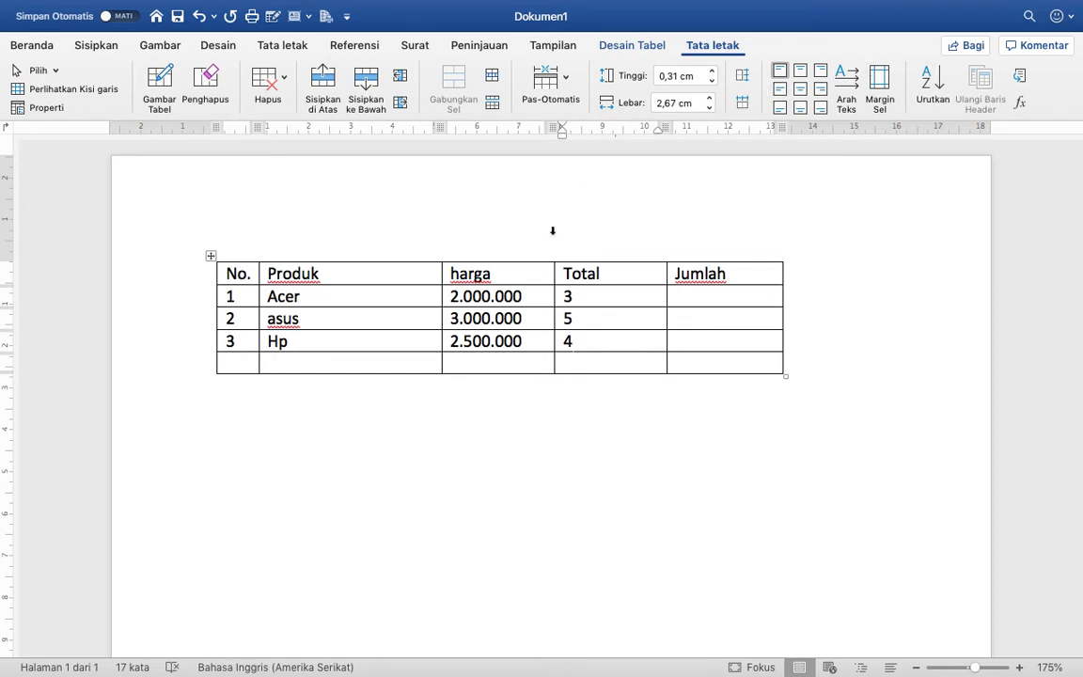
- Centre the header labels No. through Jumlah in their cells
drag(226, 271, 703, 274)
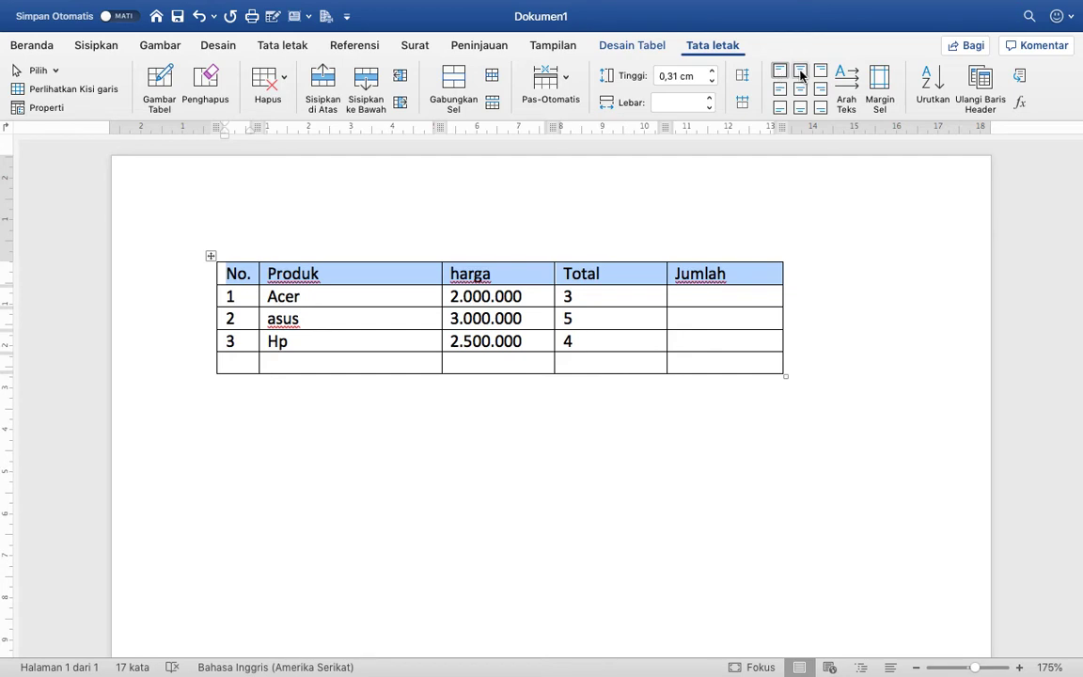
click(801, 75)
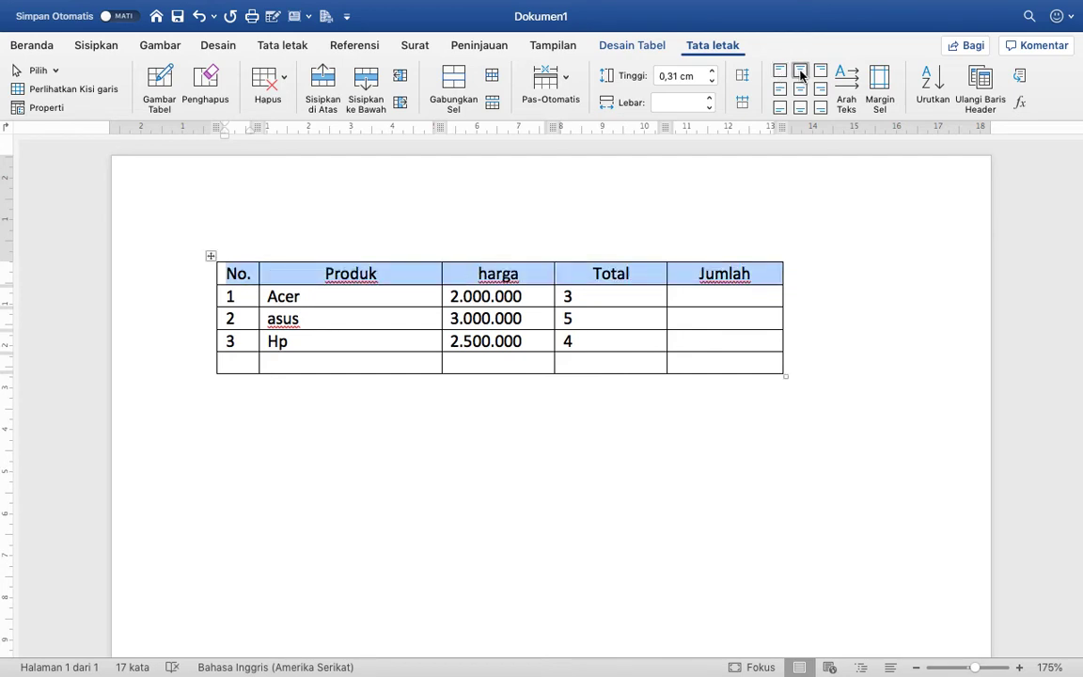
click(781, 73)
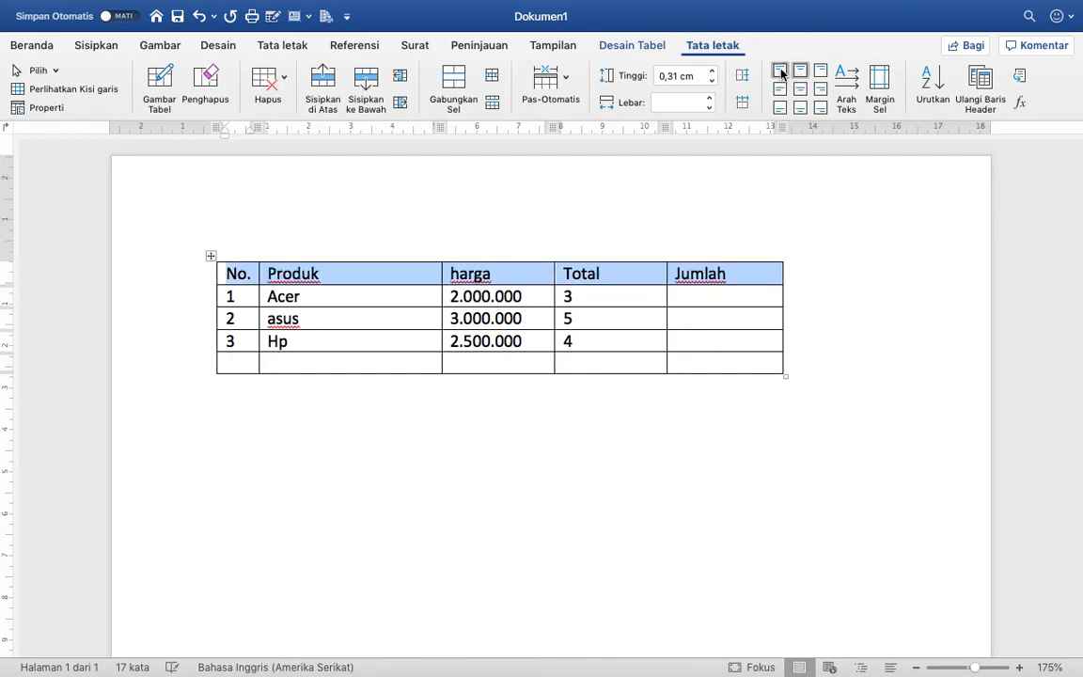
click(800, 72)
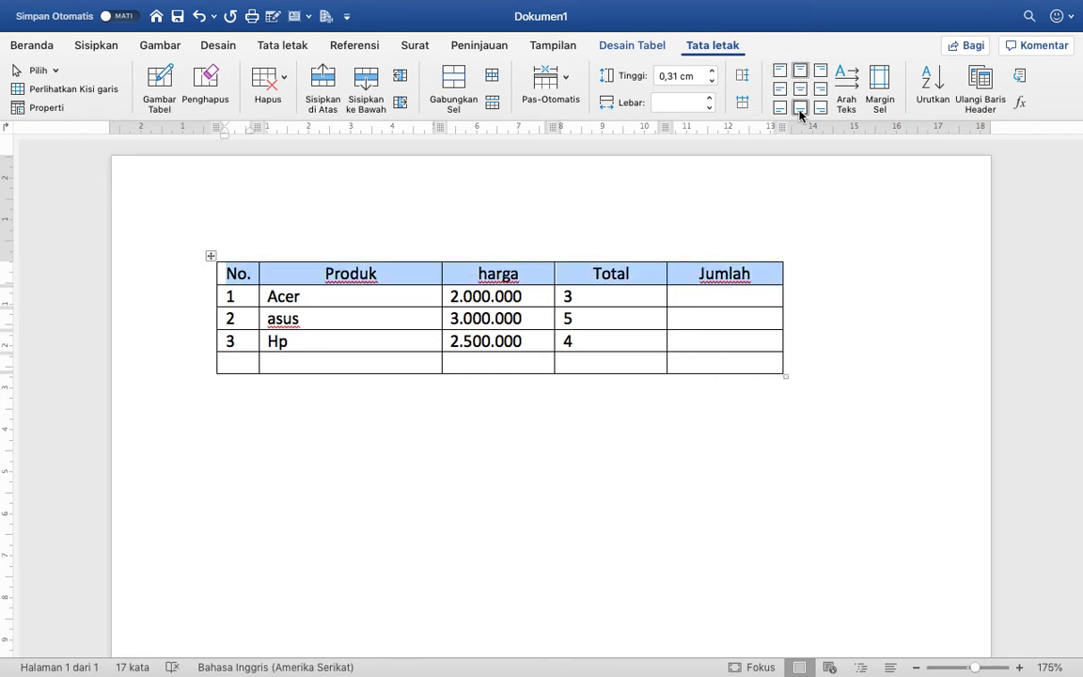
click(800, 109)
- Centre the No., Produk, harga and Total entries across product rows 1–3
click(268, 295)
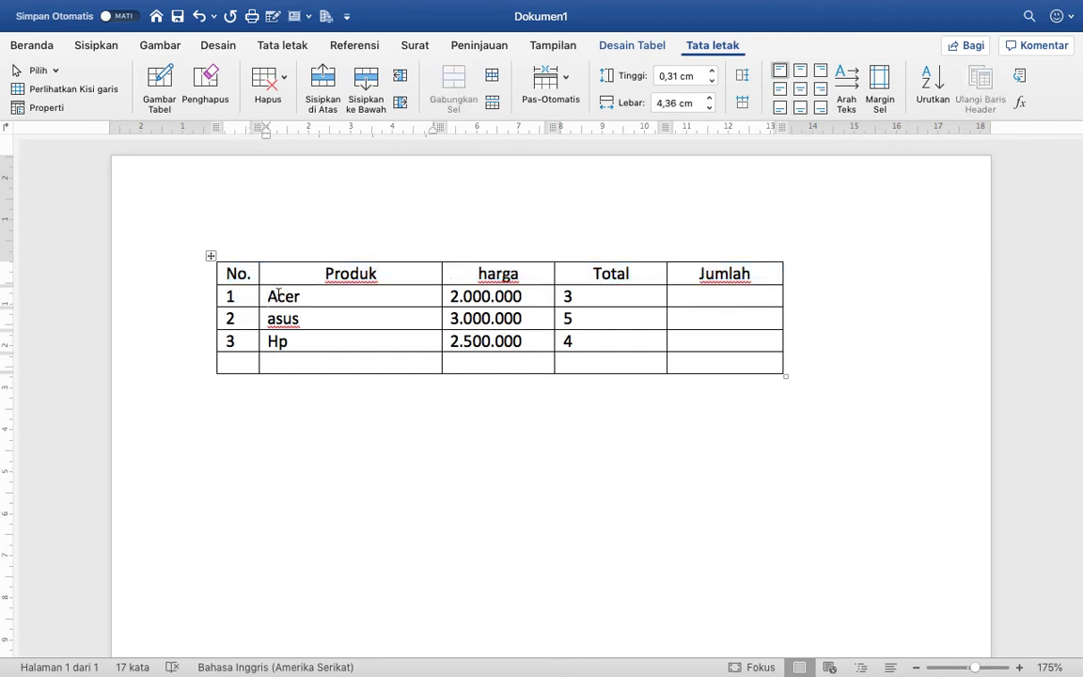
shift+click(530, 344)
shift+click(616, 337)
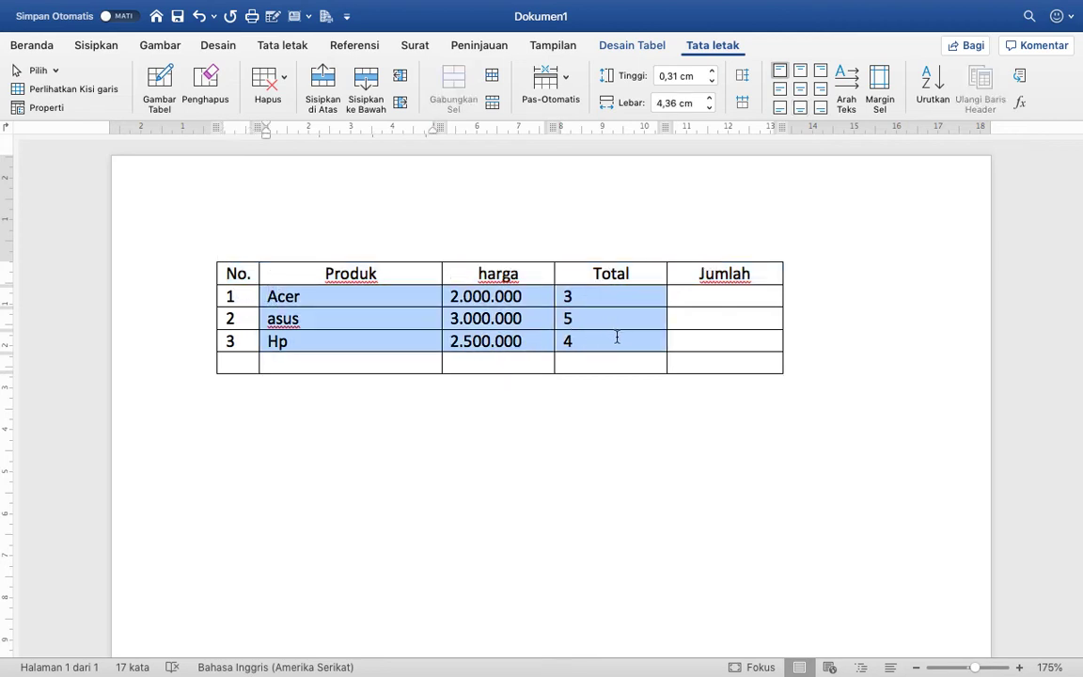
click(227, 294)
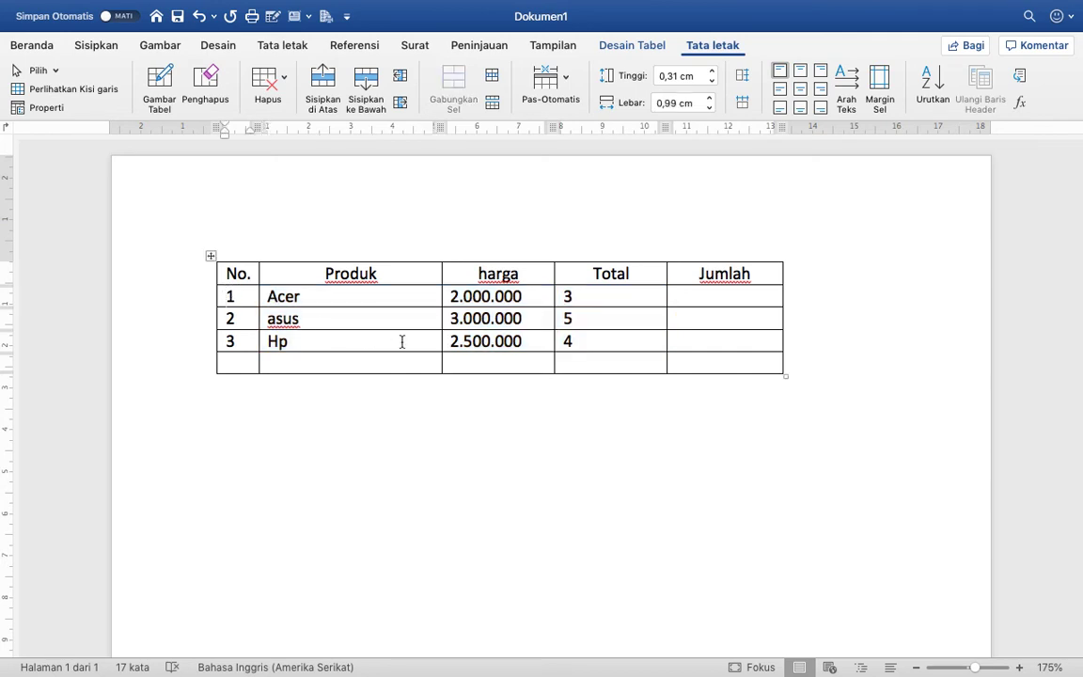
shift+click(578, 346)
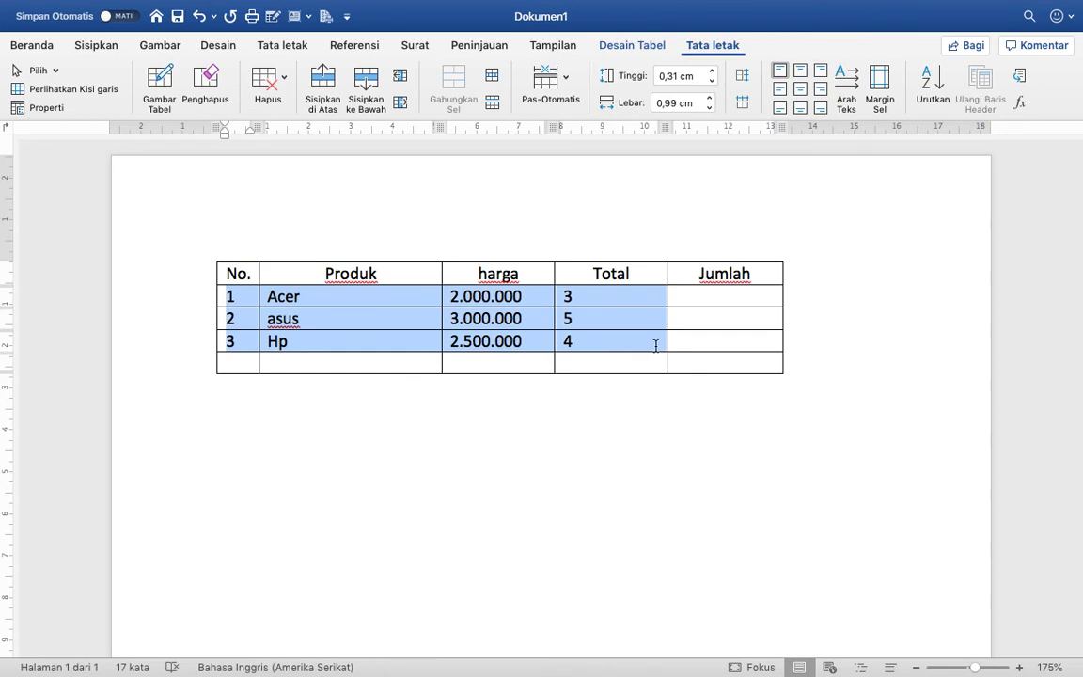
click(802, 110)
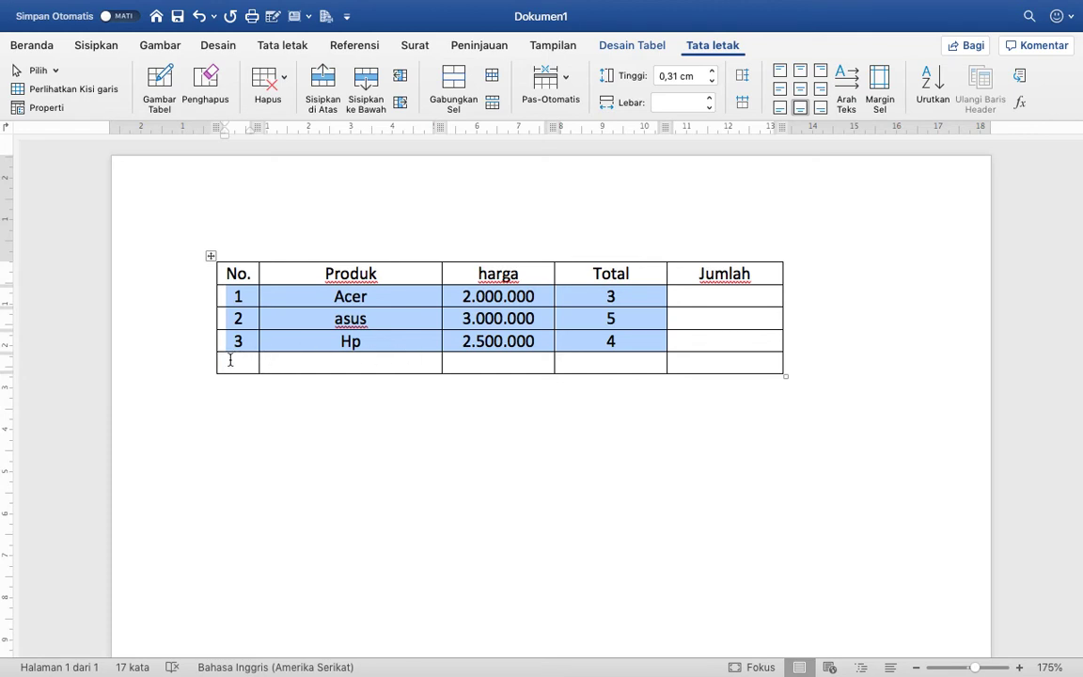
click(229, 361)
shift+click(571, 366)
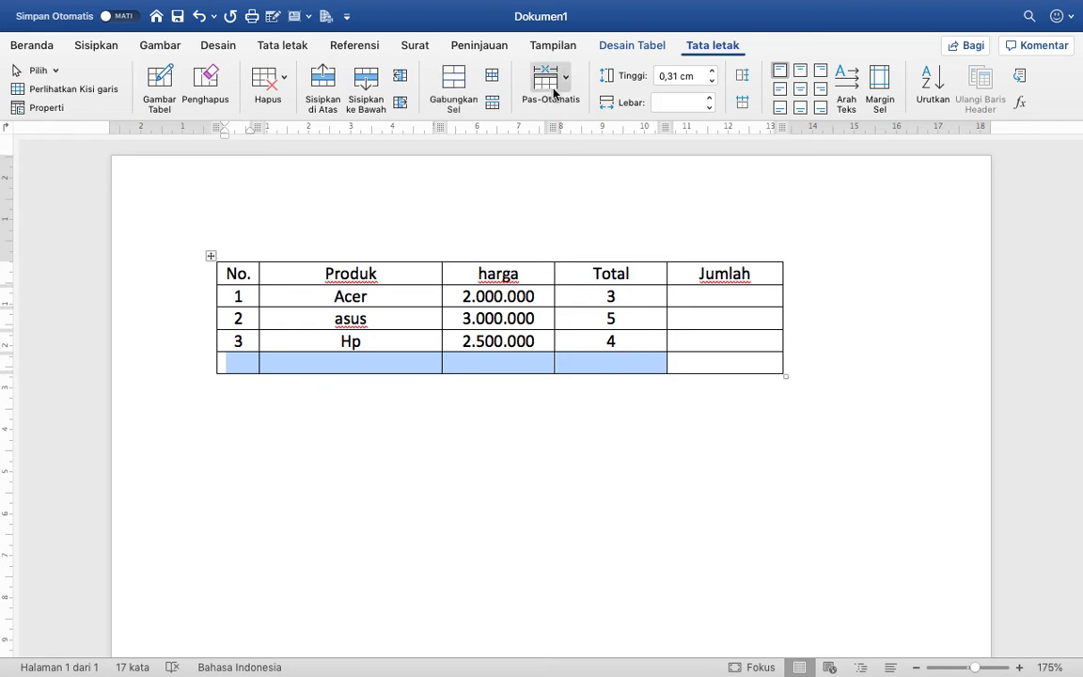
- Merge the bottom row's first four cells and type 'Total' into the merged cell
click(455, 88)
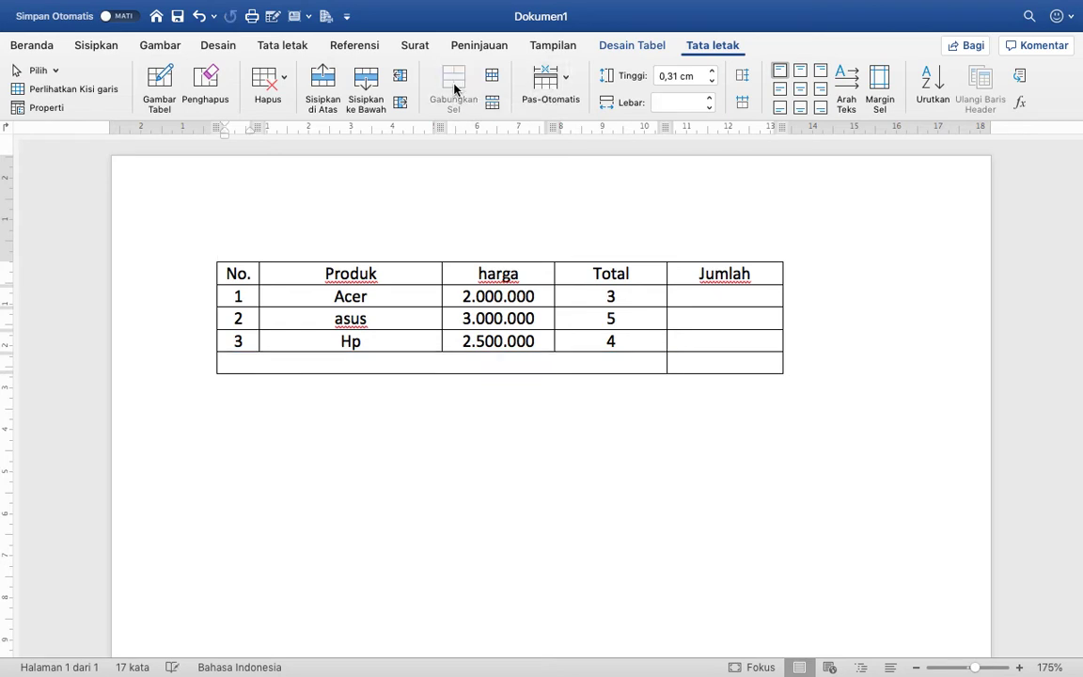
click(435, 361)
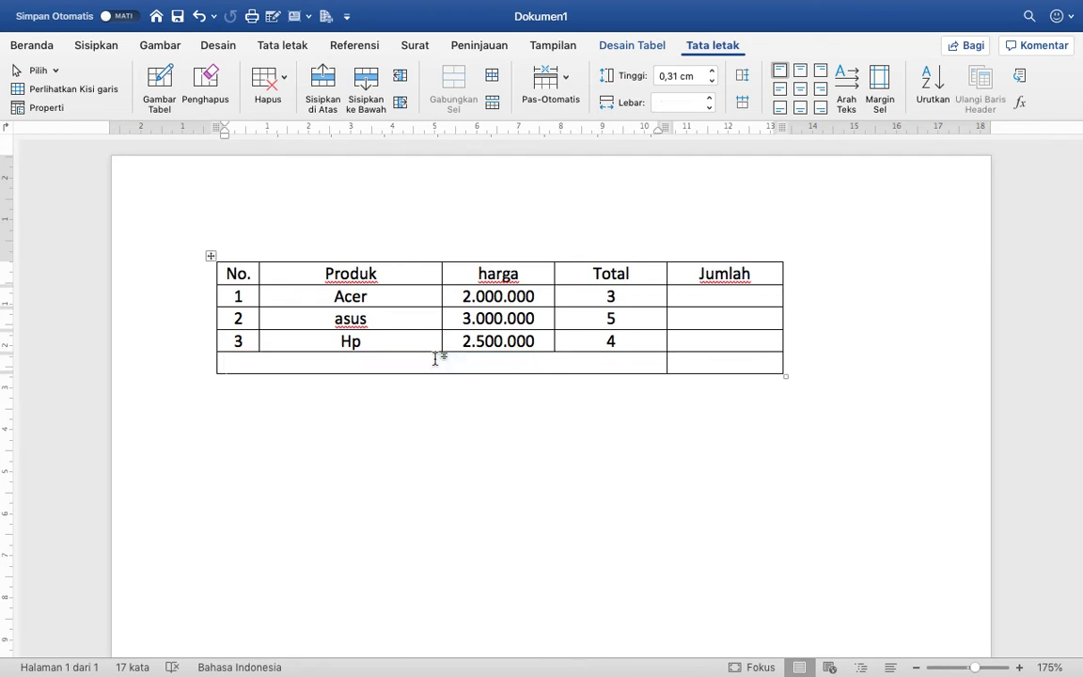
text(to)
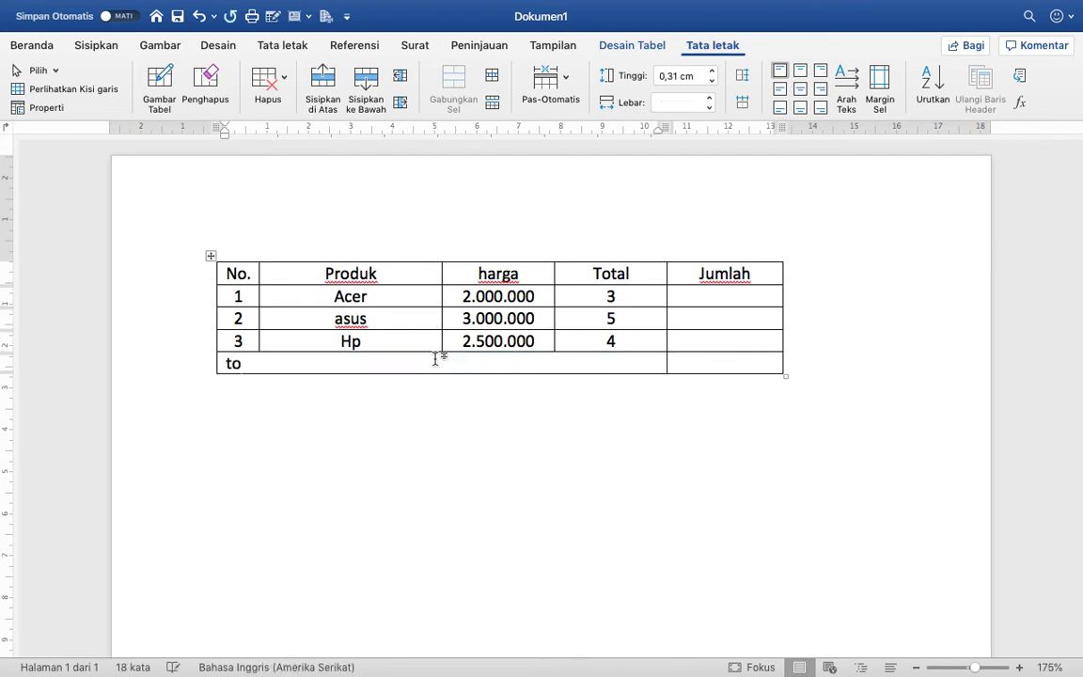
key(BackSpace)
key(BackSpace)
text(To)
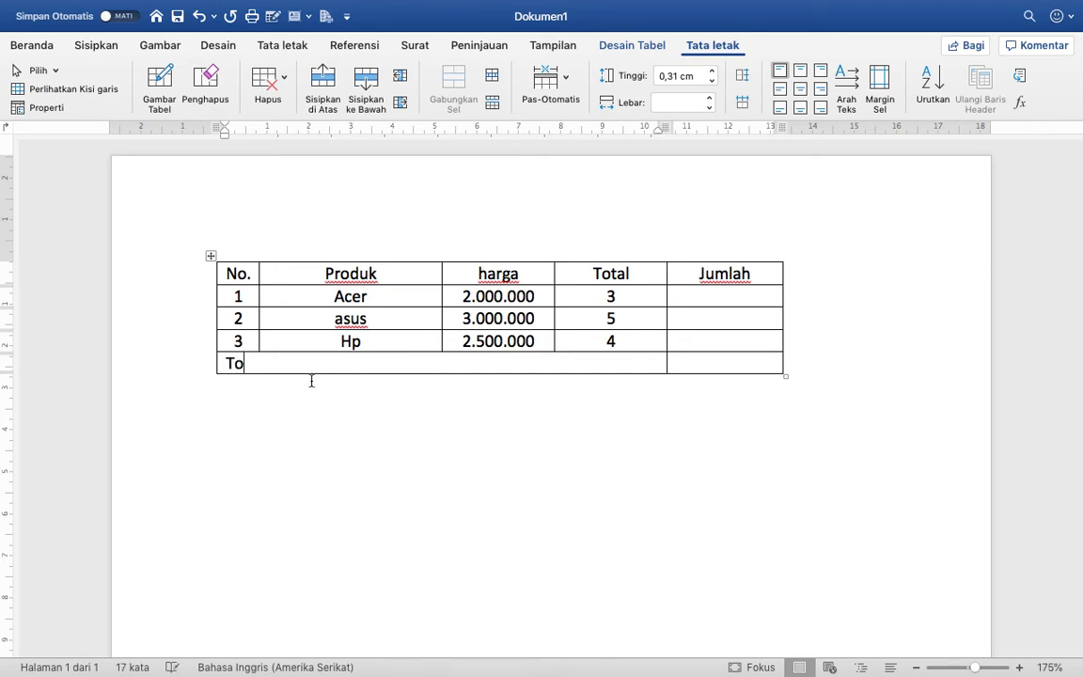
text(tal)
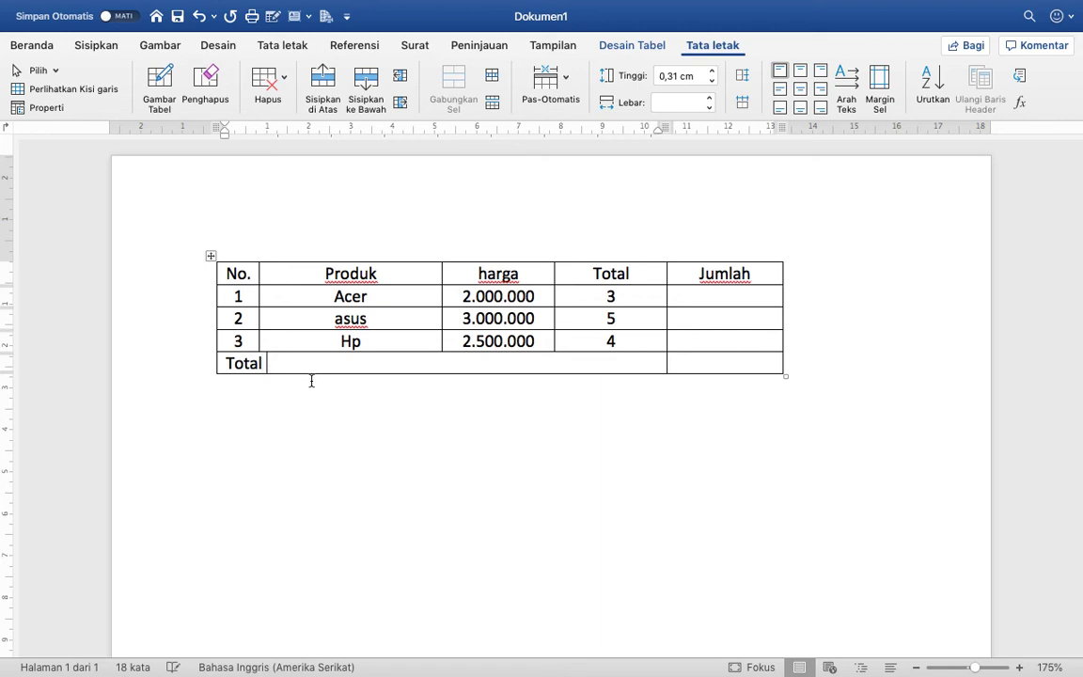
text( p)
key(BackSpace)
- Centre the 'Total' label within its merged cell
double_click(222, 364)
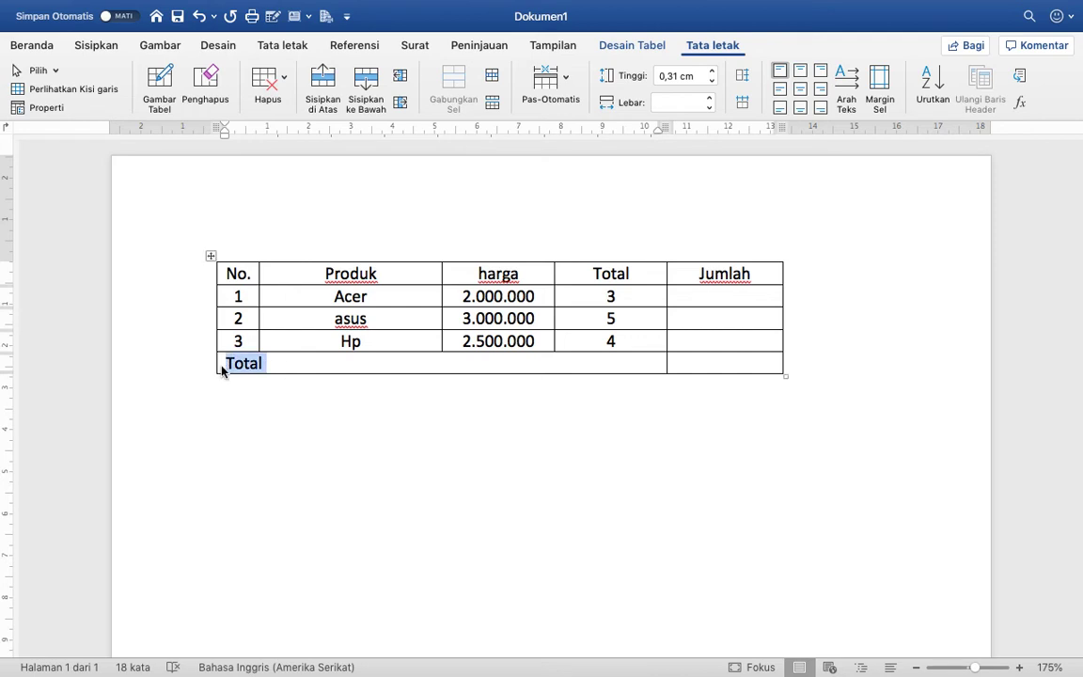
click(800, 109)
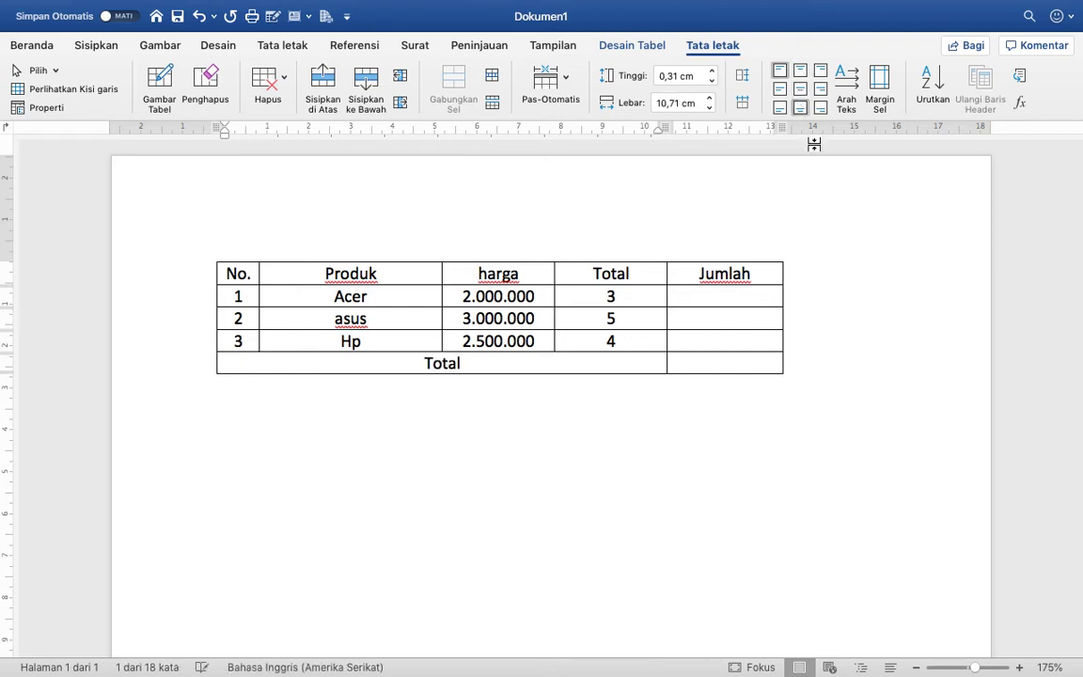
click(707, 295)
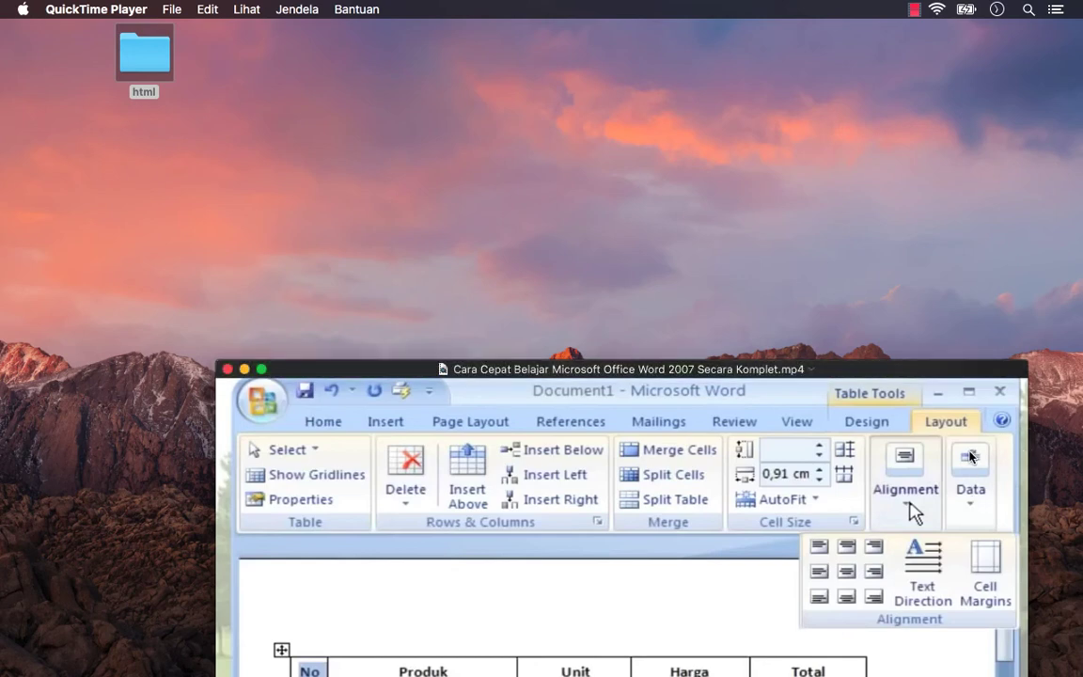
key(super+Tab)
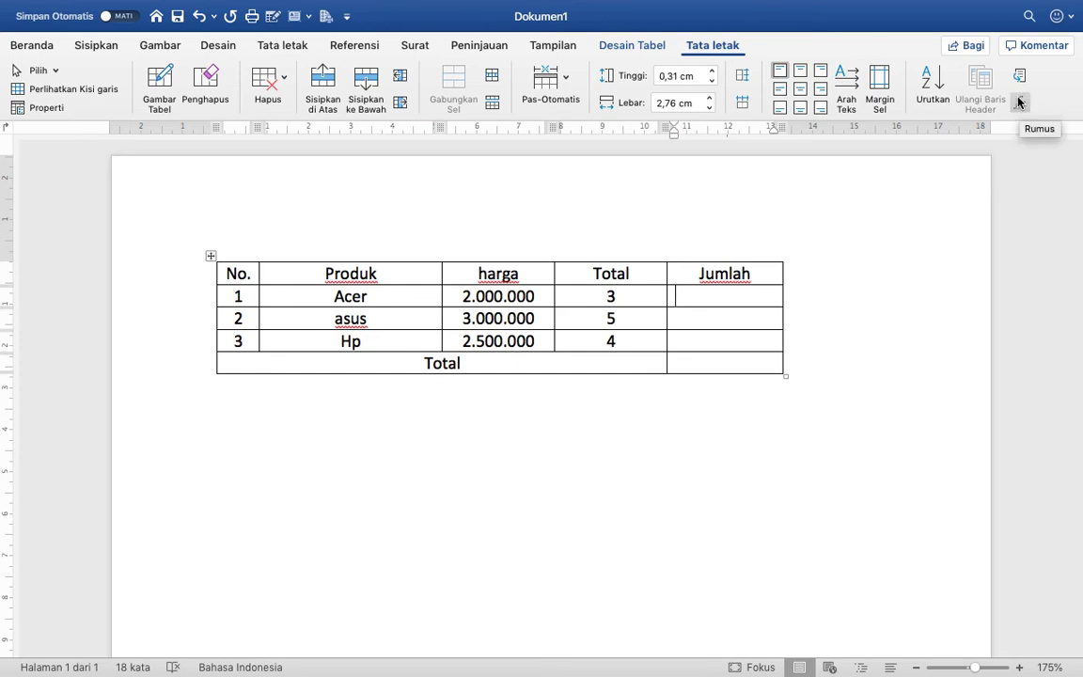
click(1019, 105)
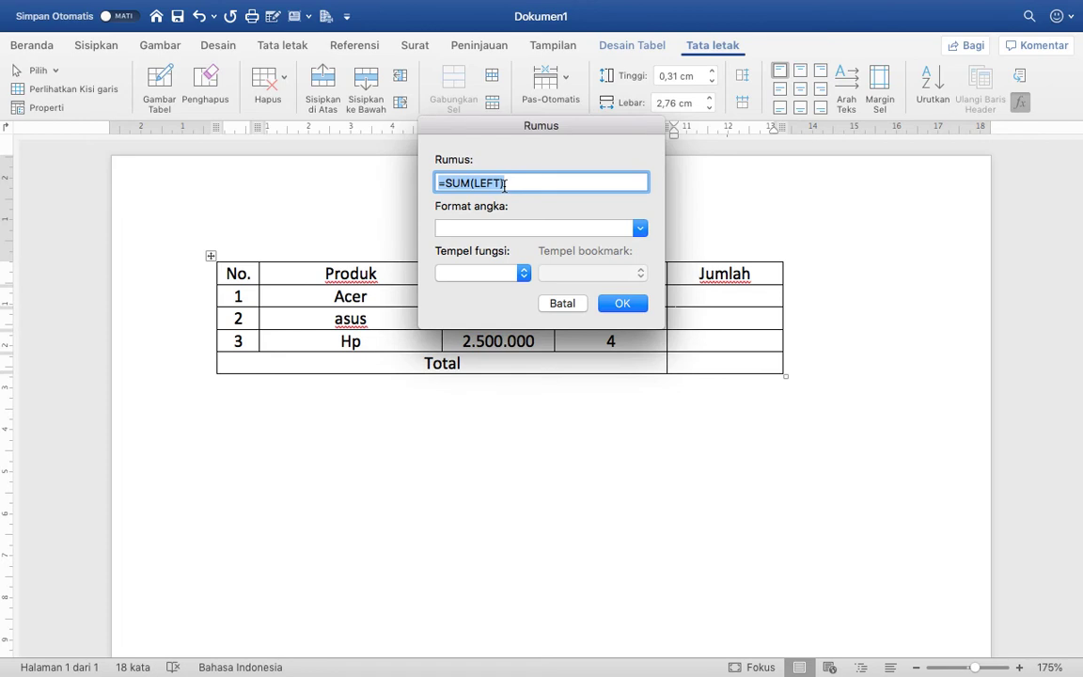
click(505, 185)
key(BackSpace)
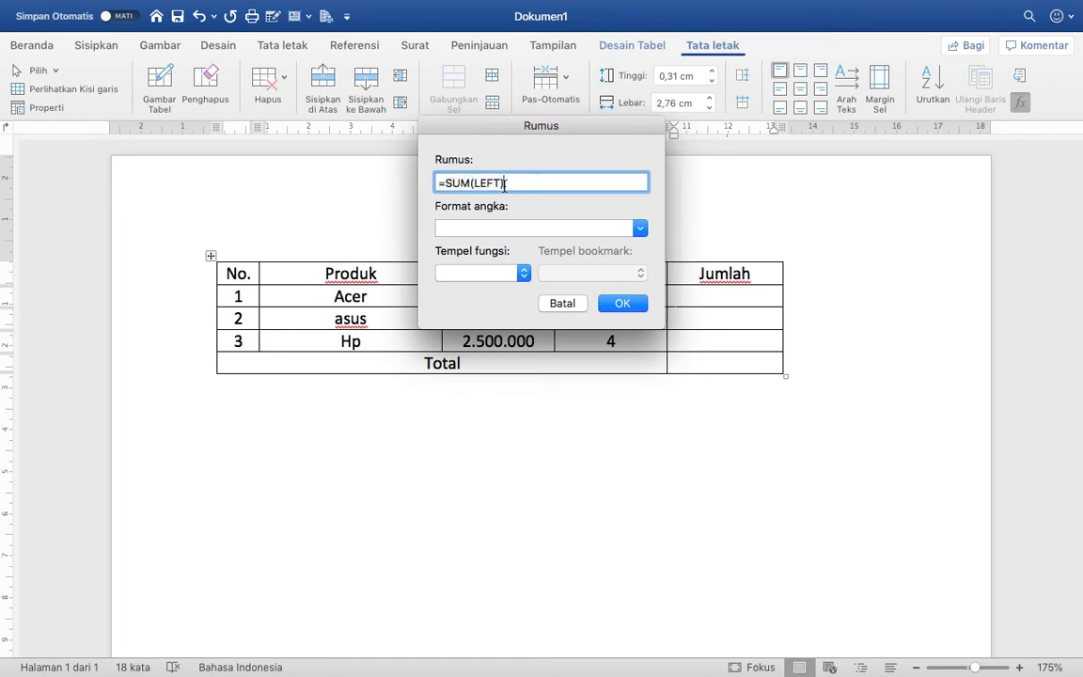
key(BackSpace)
key(BackSpace)
key(BackSpace)
key(BackSpace)
key(BackSpace)
key(BackSpace)
key(BackSpace)
key(BackSpace)
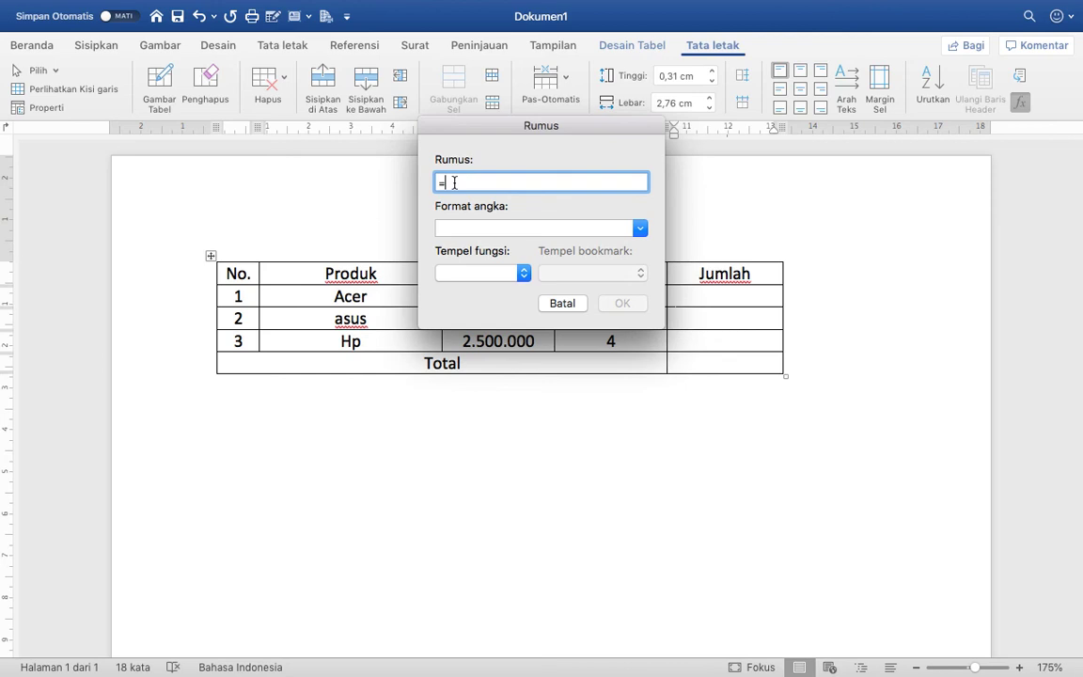
text(4)
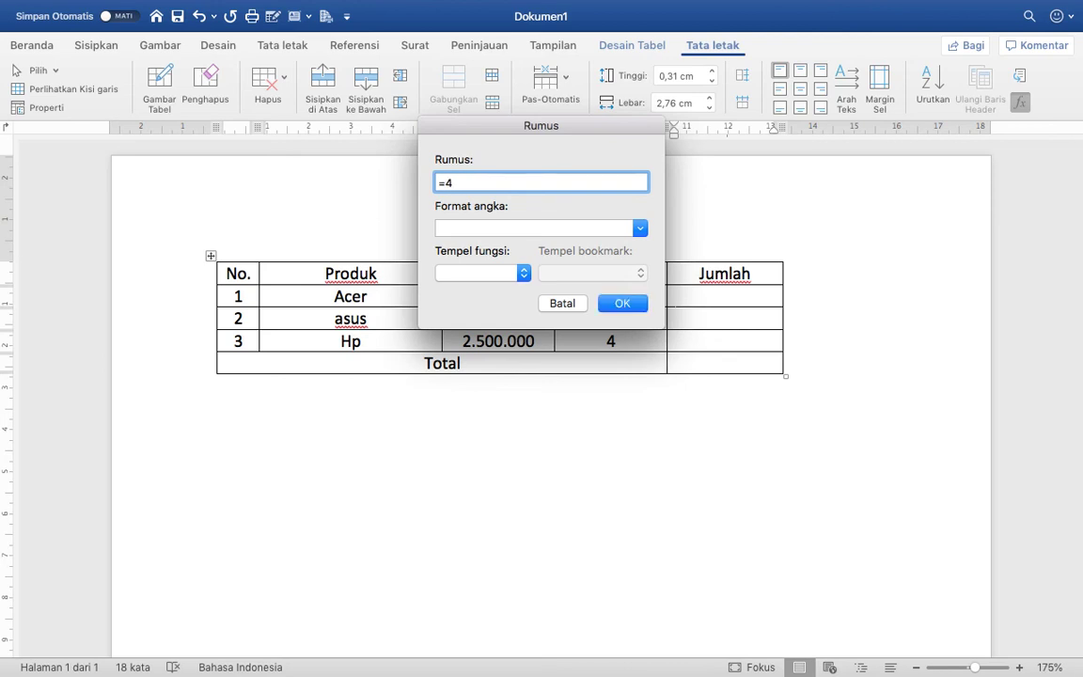
text(4)
key(BackSpace)
text(82)
key(BackSpace)
key(BackSpace)
click(562, 303)
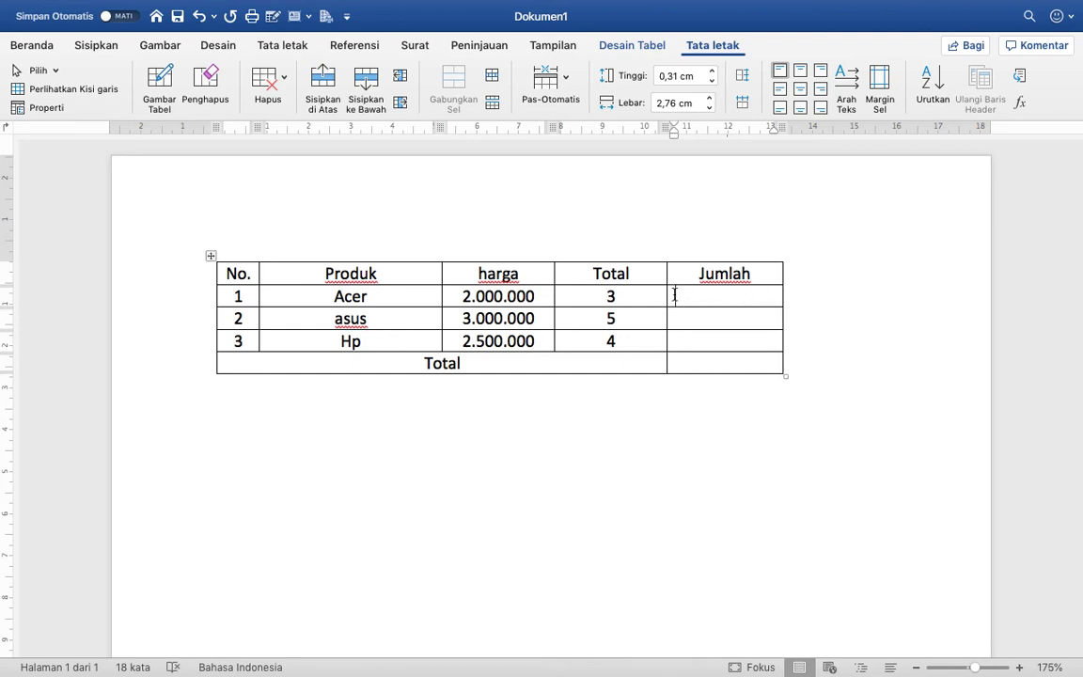
- Replace the suggested SUM(LEFT) with a 3*2000000 formula so Acer's Jumlah shows 6000000
click(1020, 101)
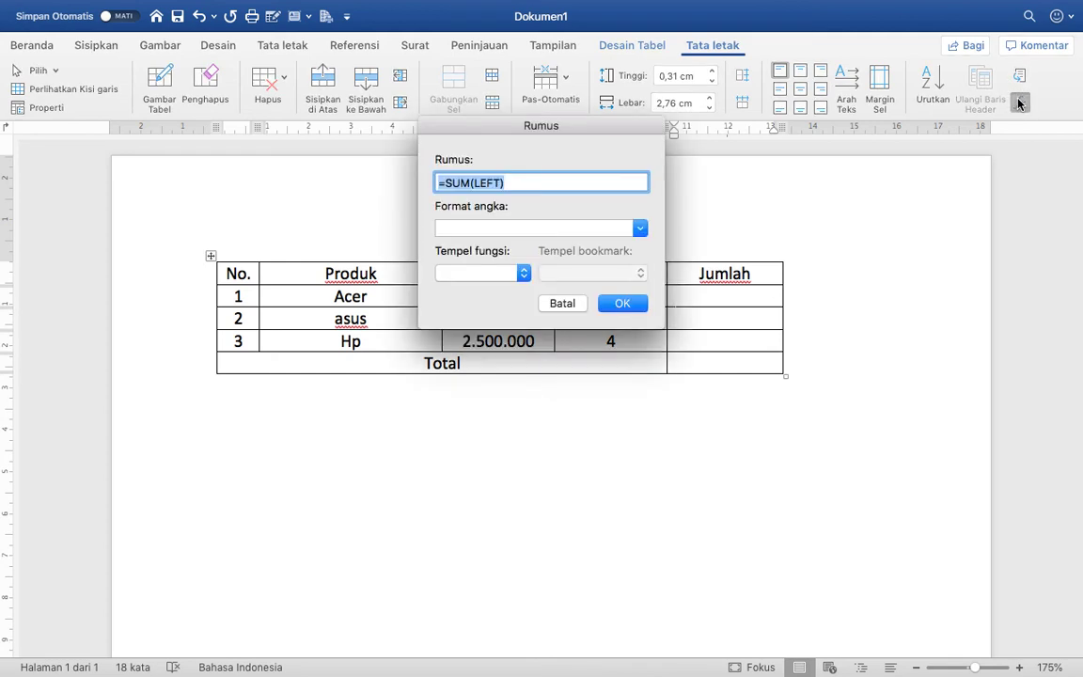
click(507, 183)
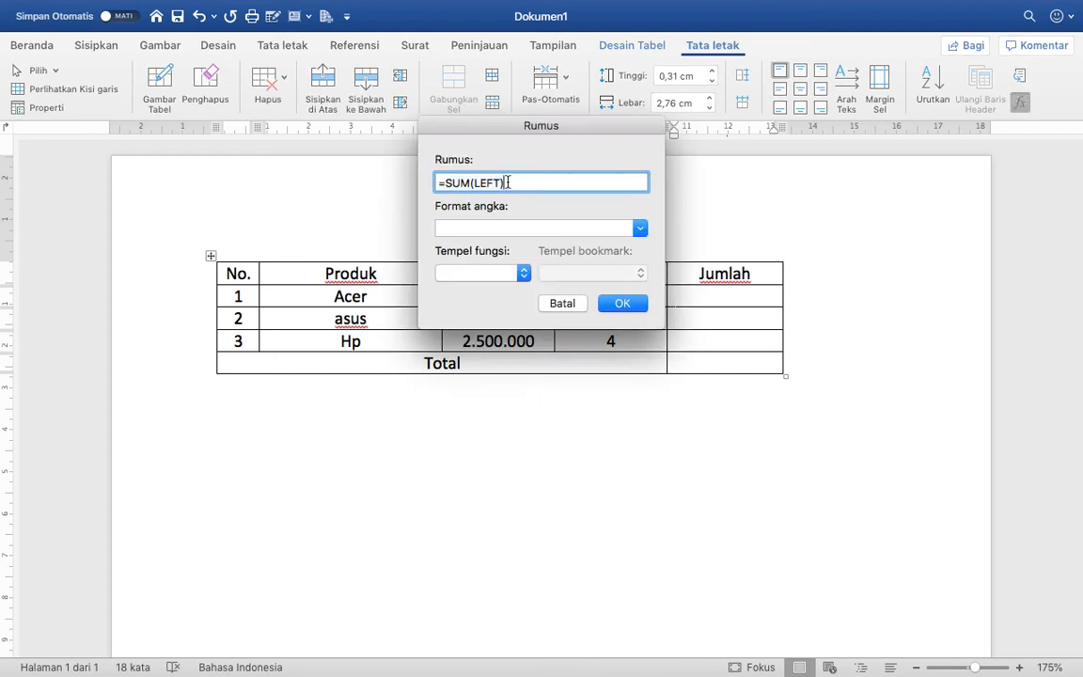
drag(508, 183, 447, 182)
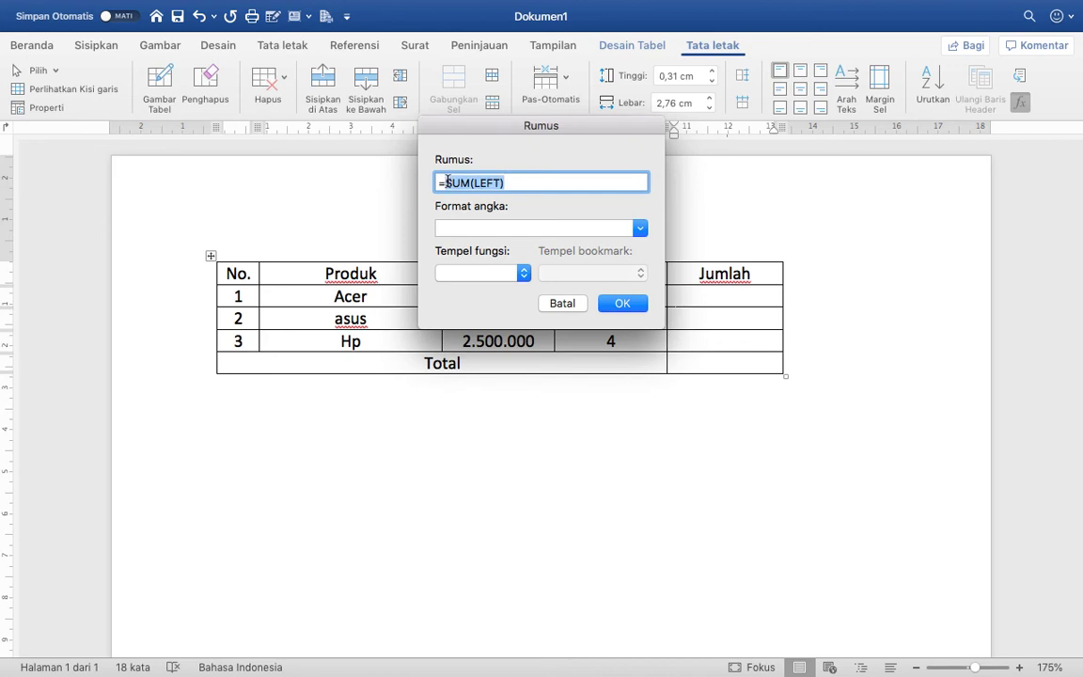
key(BackSpace)
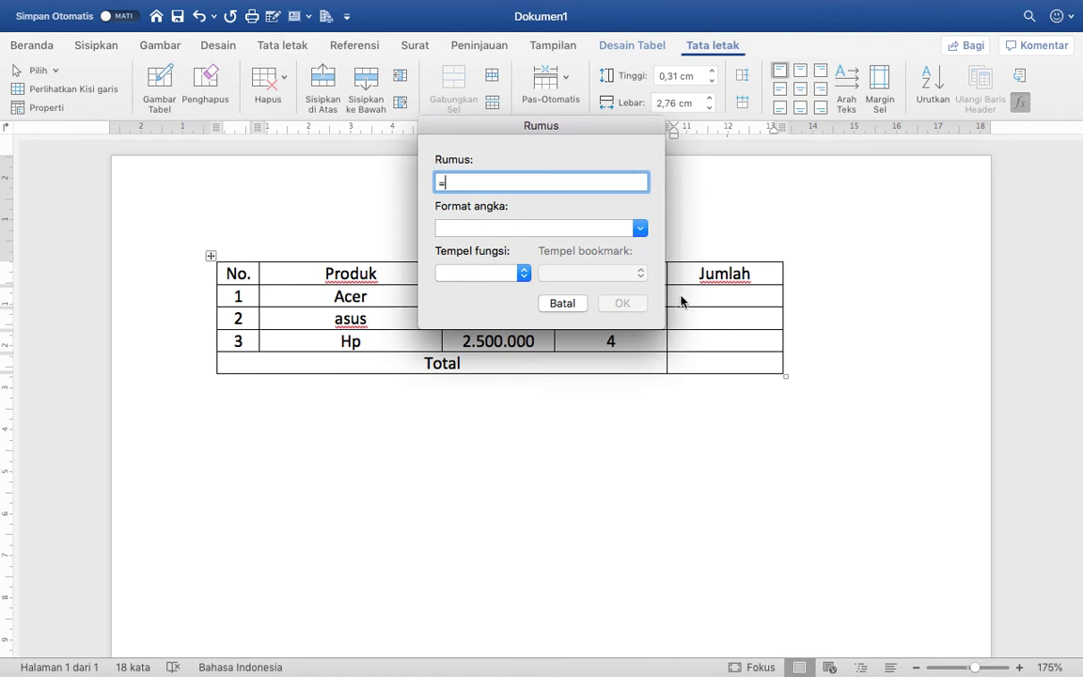
text(3)
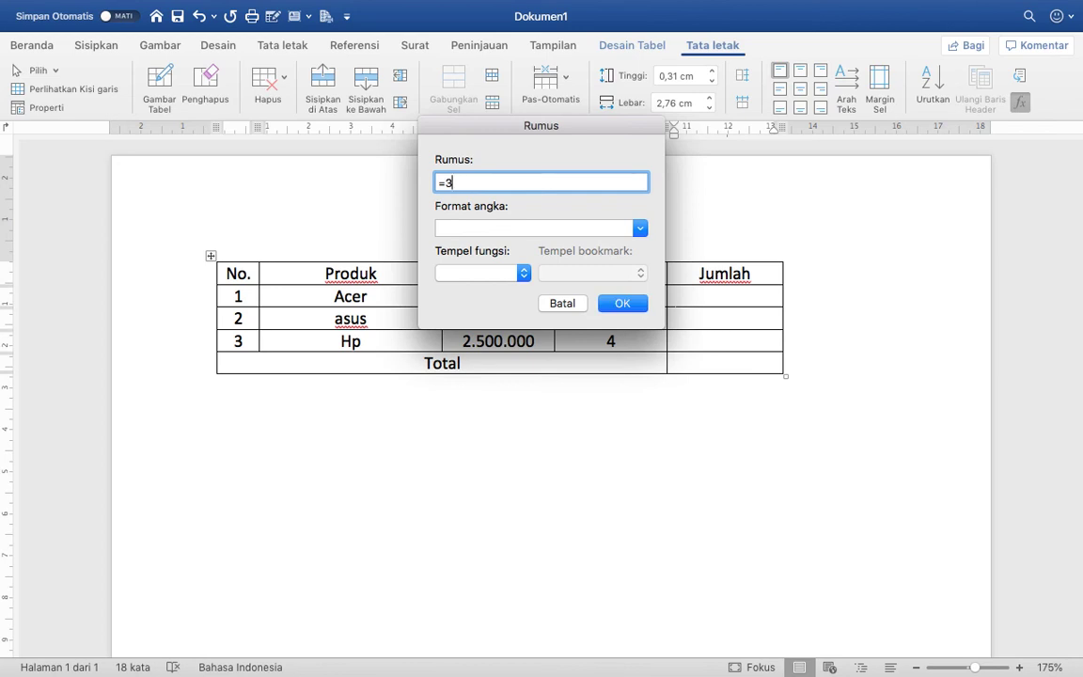
text(*)
text(2000)
text(000)
click(613, 304)
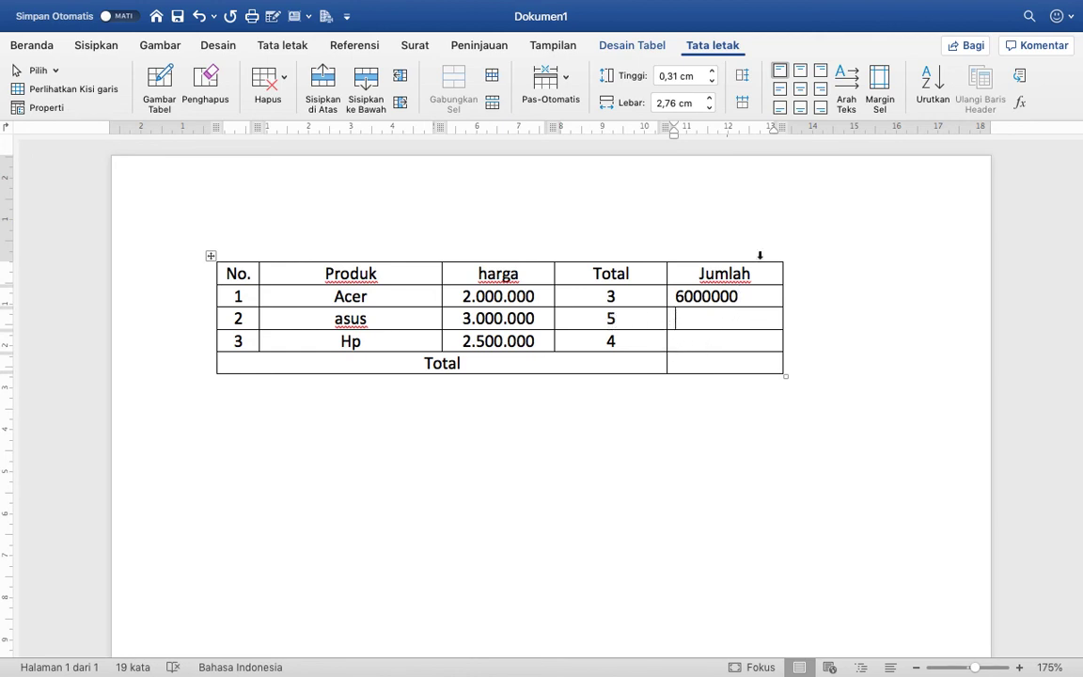
- Replace the suggested SUM(ABOVE) with a 5*3000000 formula so asus's Jumlah shows 15000000
click(1021, 106)
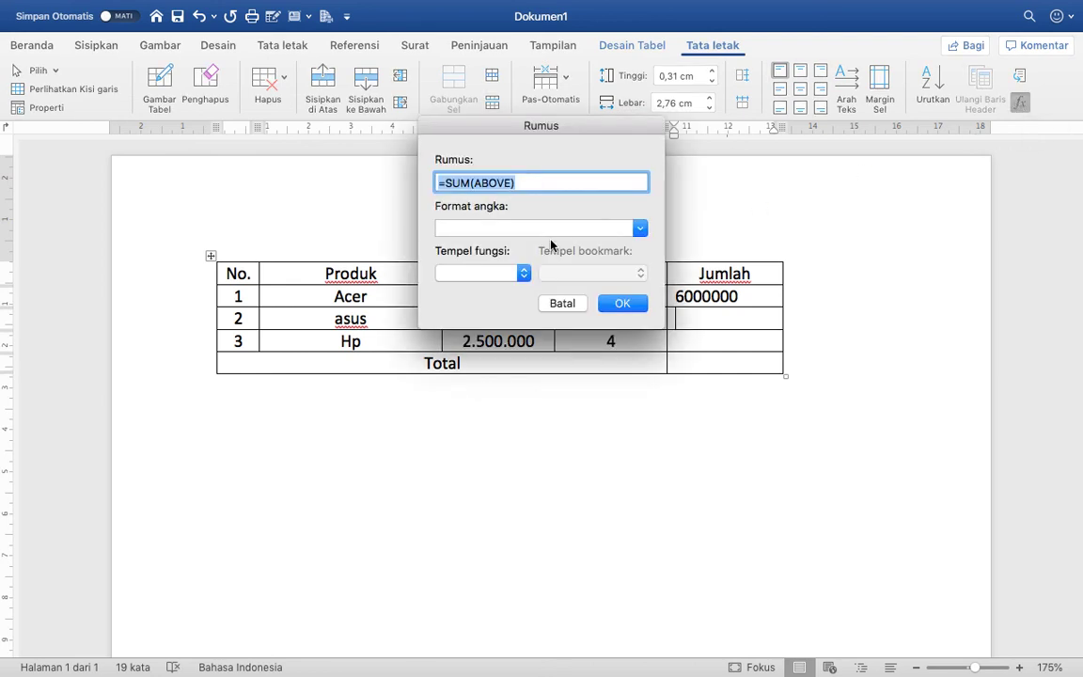
click(514, 182)
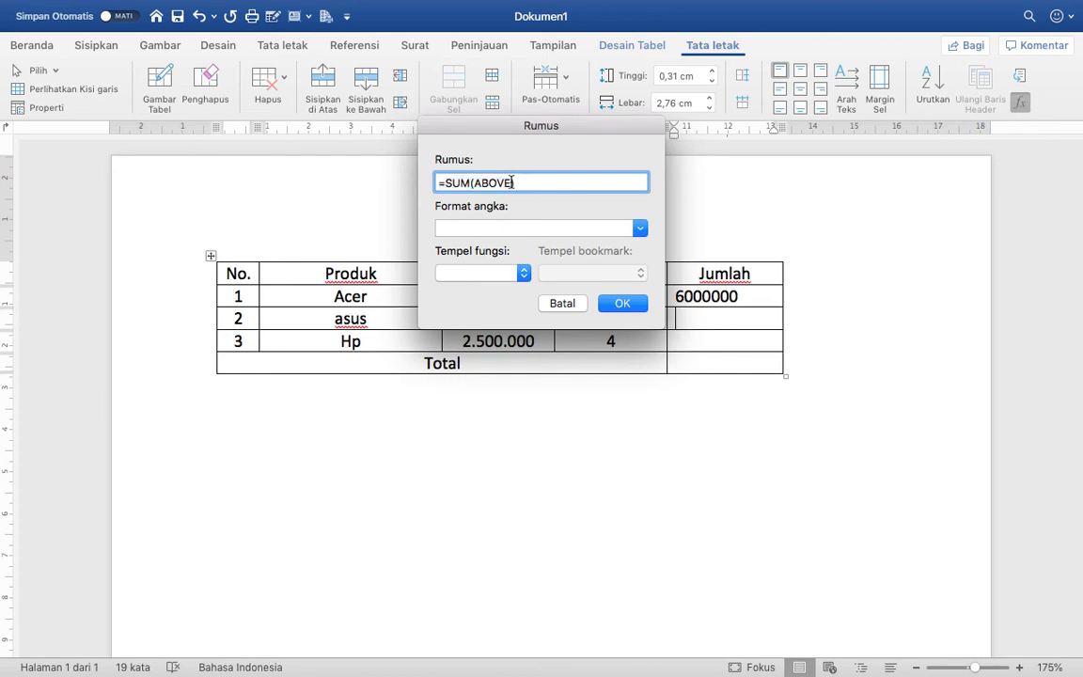
drag(513, 183, 447, 183)
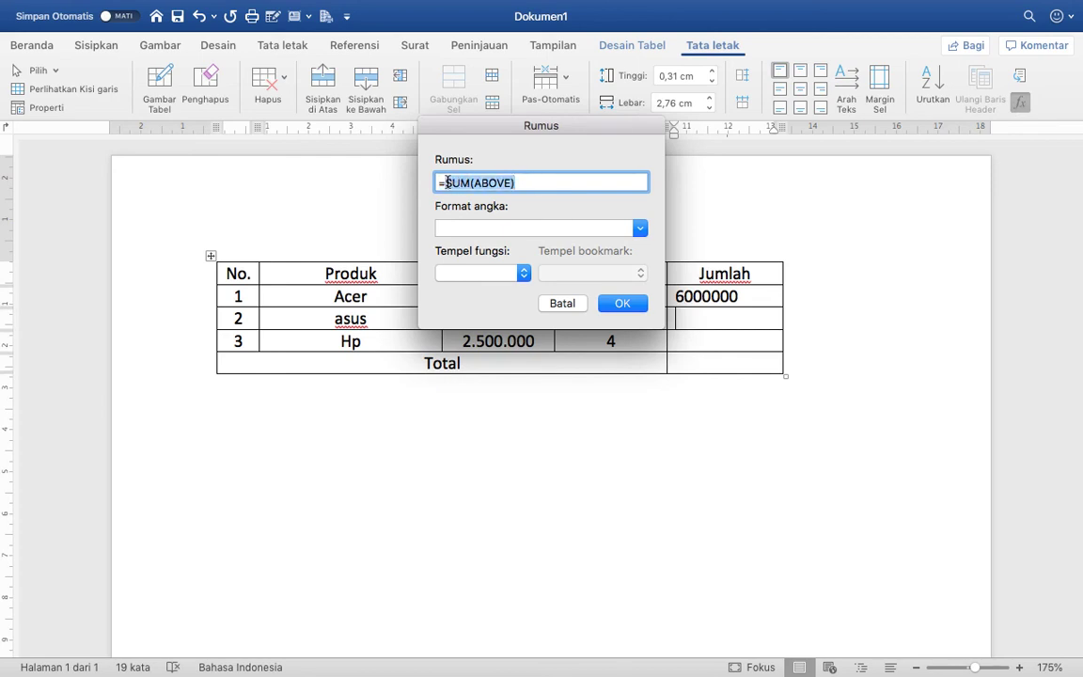
text(6)
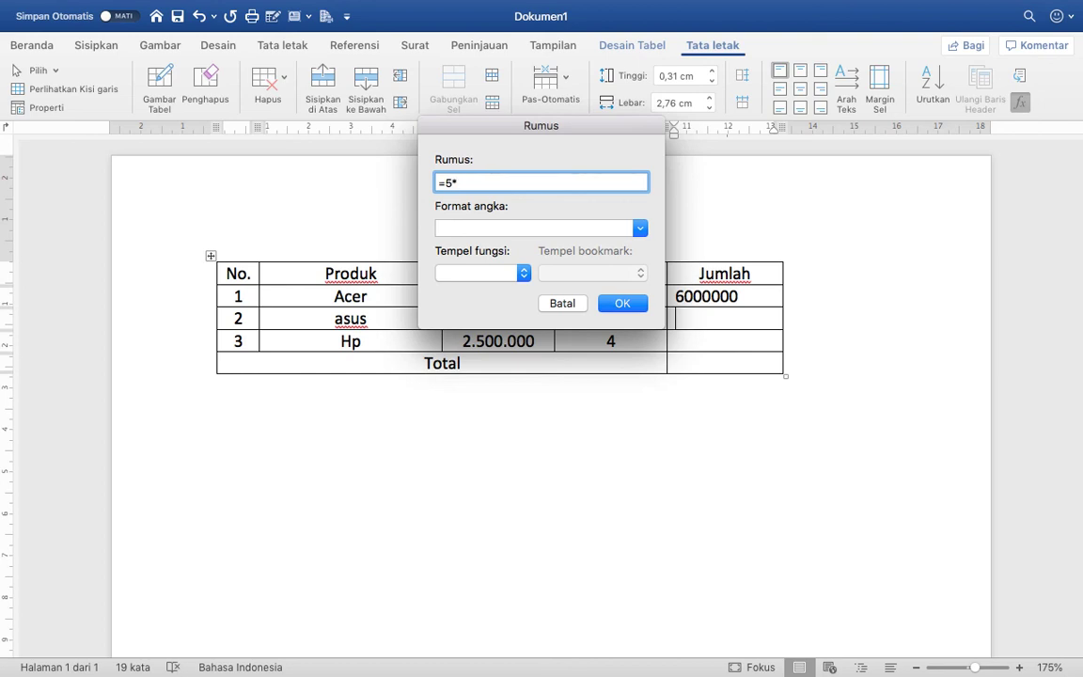
text(300000)
text(0)
key(Return)
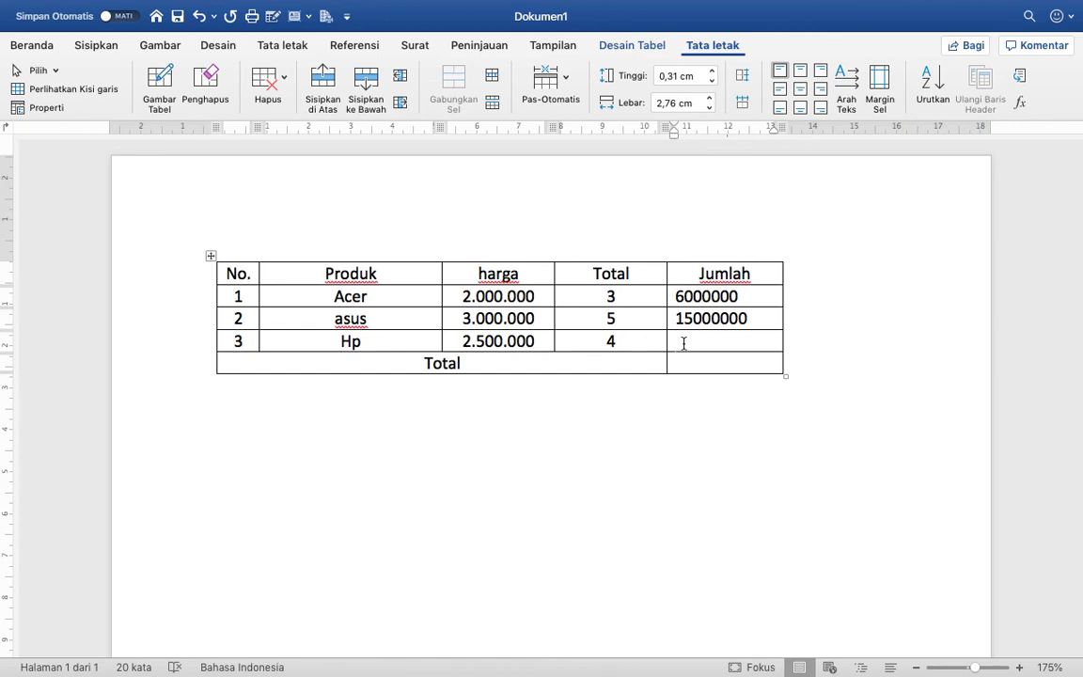
- Type 10000000 directly into Hp's Jumlah cell
text(10)
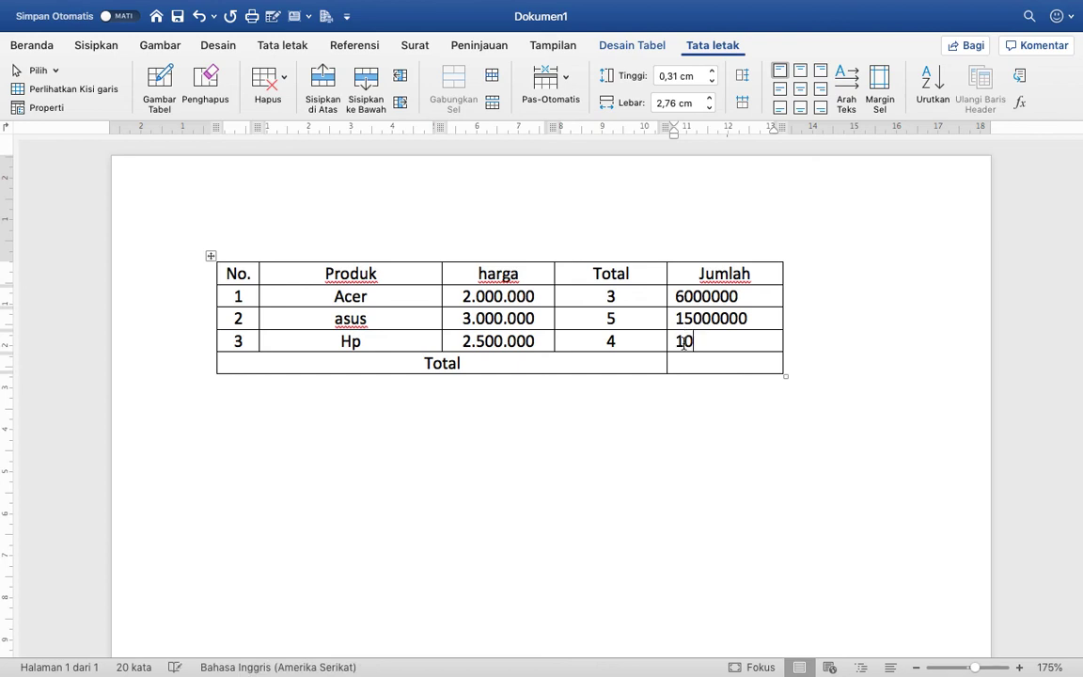
text(00000)
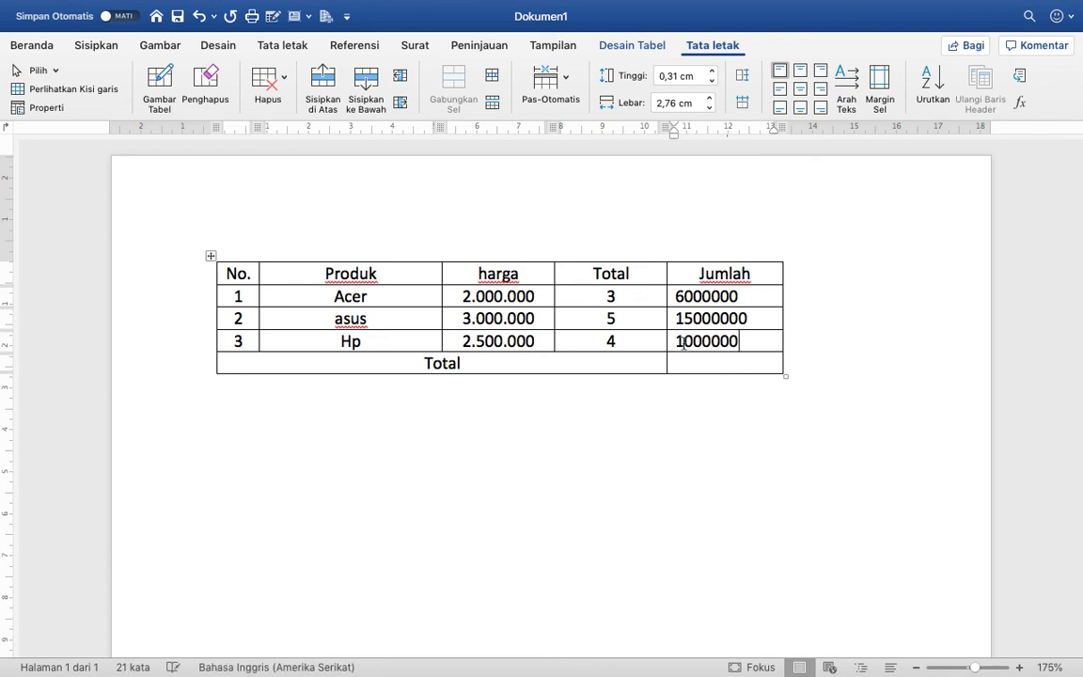
text(0)
- Insert the formula =6000000+15000000+10000000 into the Total row's Jumlah cell, giving 31000000
click(1020, 104)
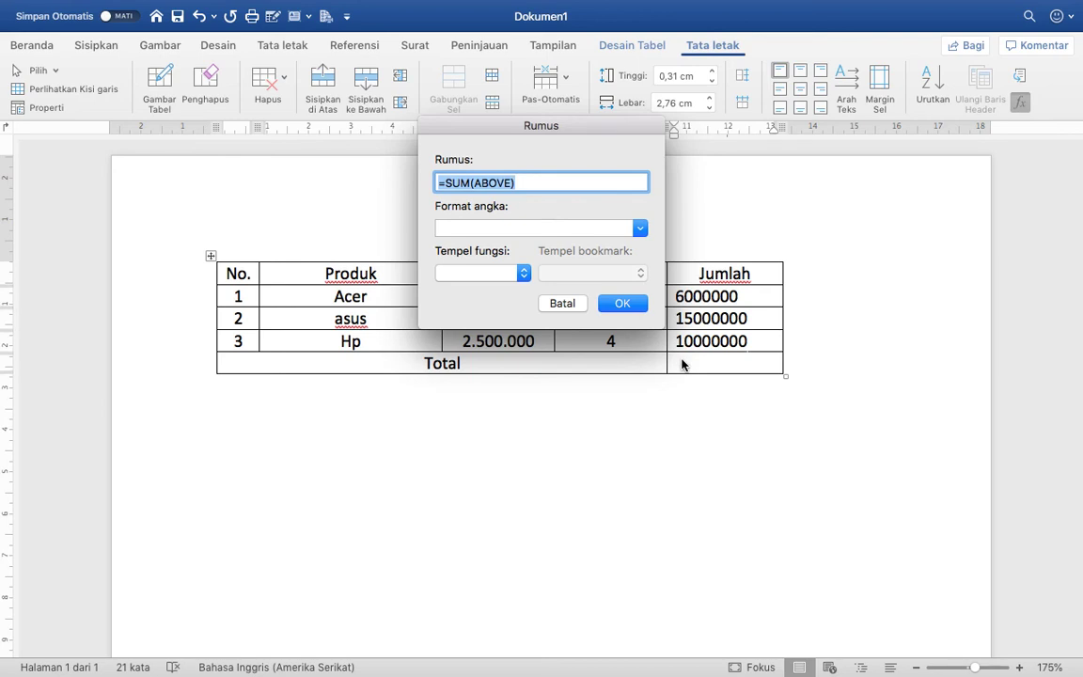
click(562, 302)
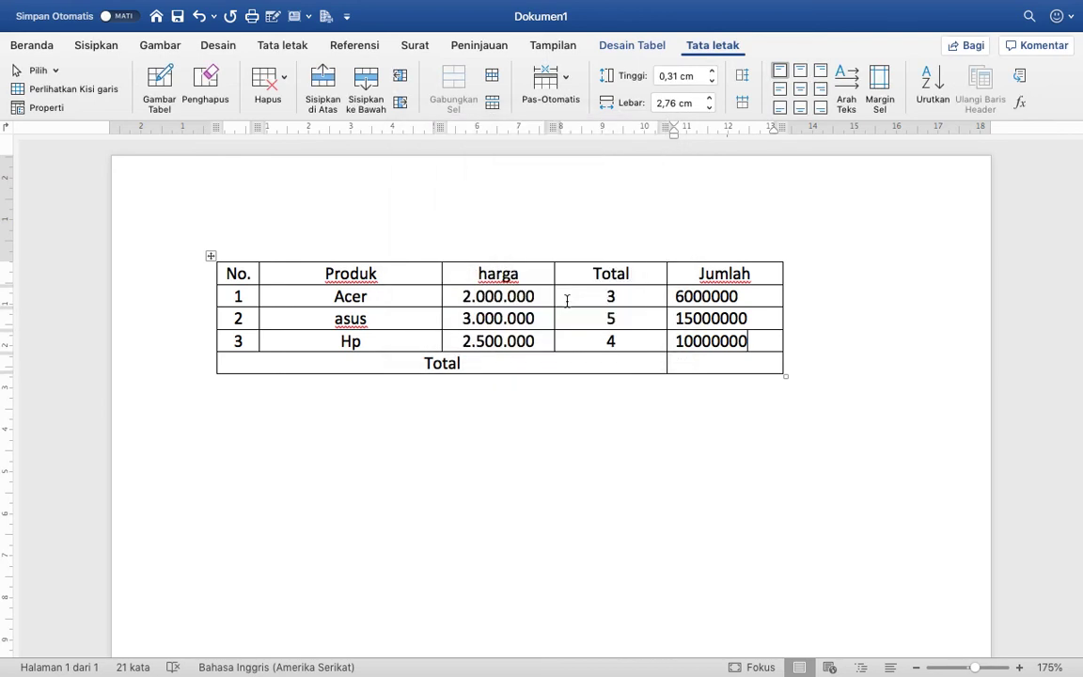
click(689, 365)
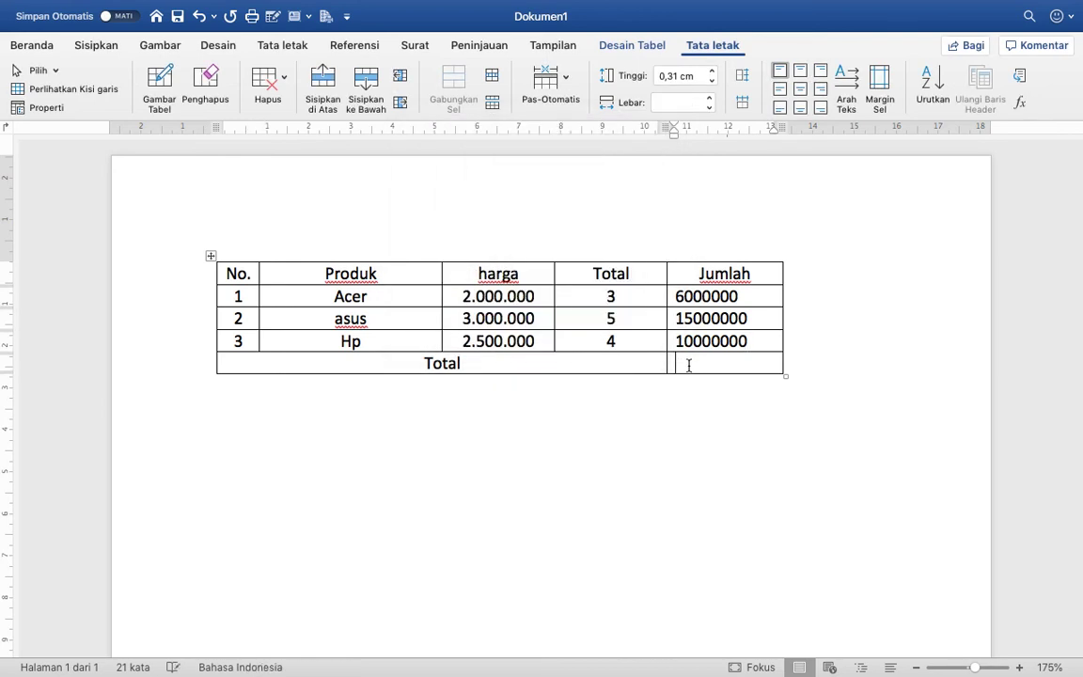
click(1020, 104)
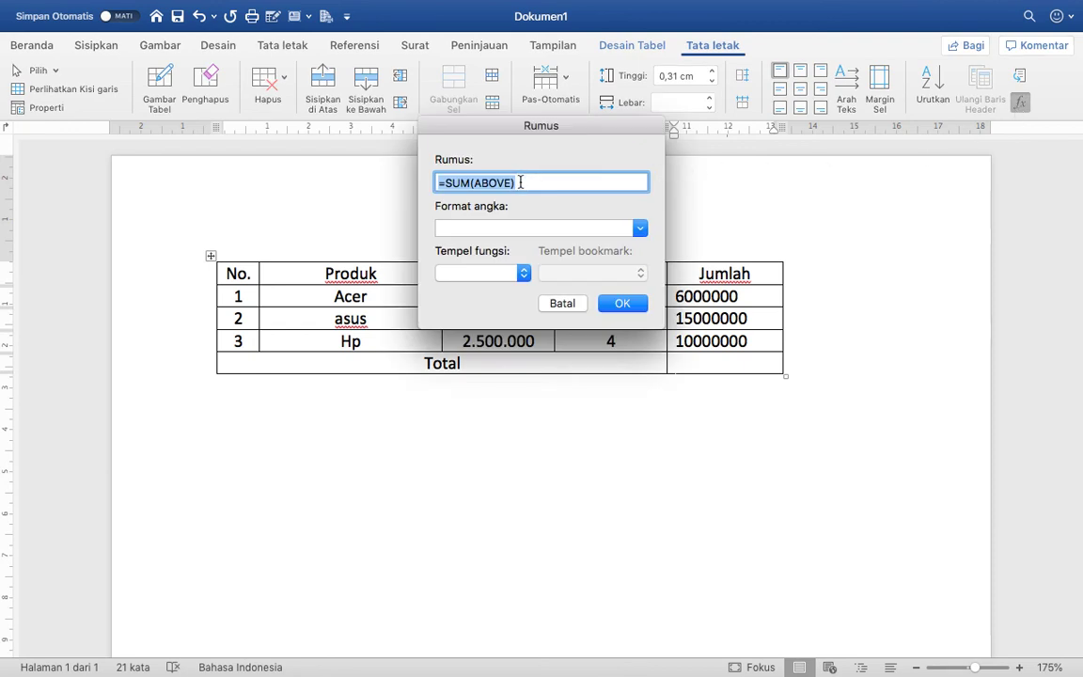
drag(445, 183, 517, 184)
text(600)
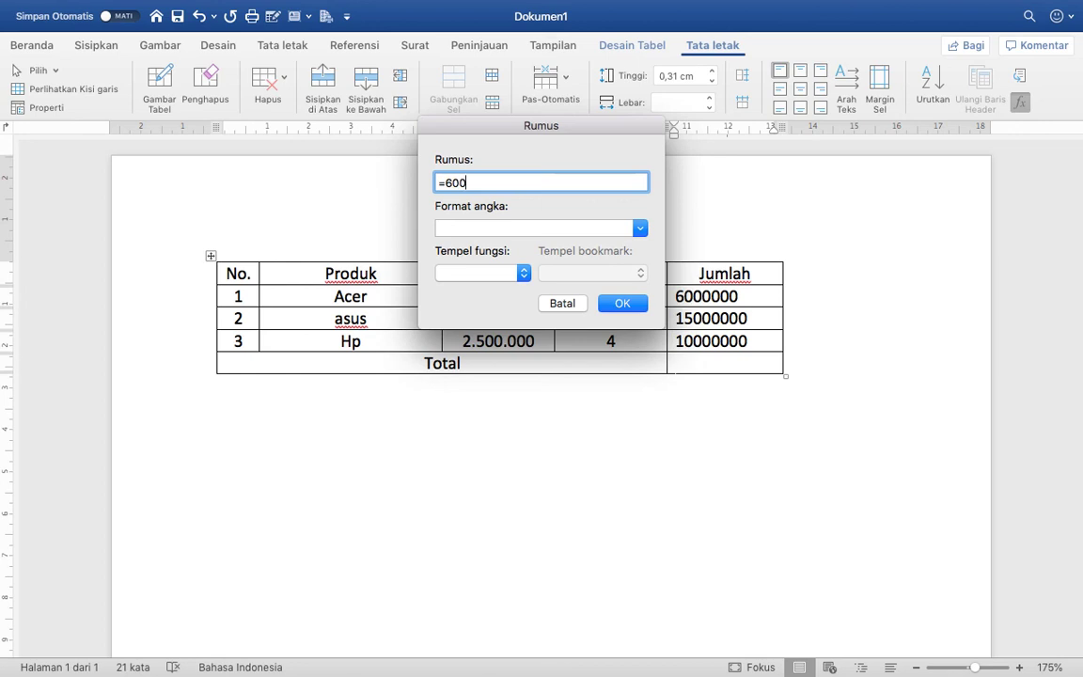
text(000)
text(0)
text(+)
text(1500)
text(0000)
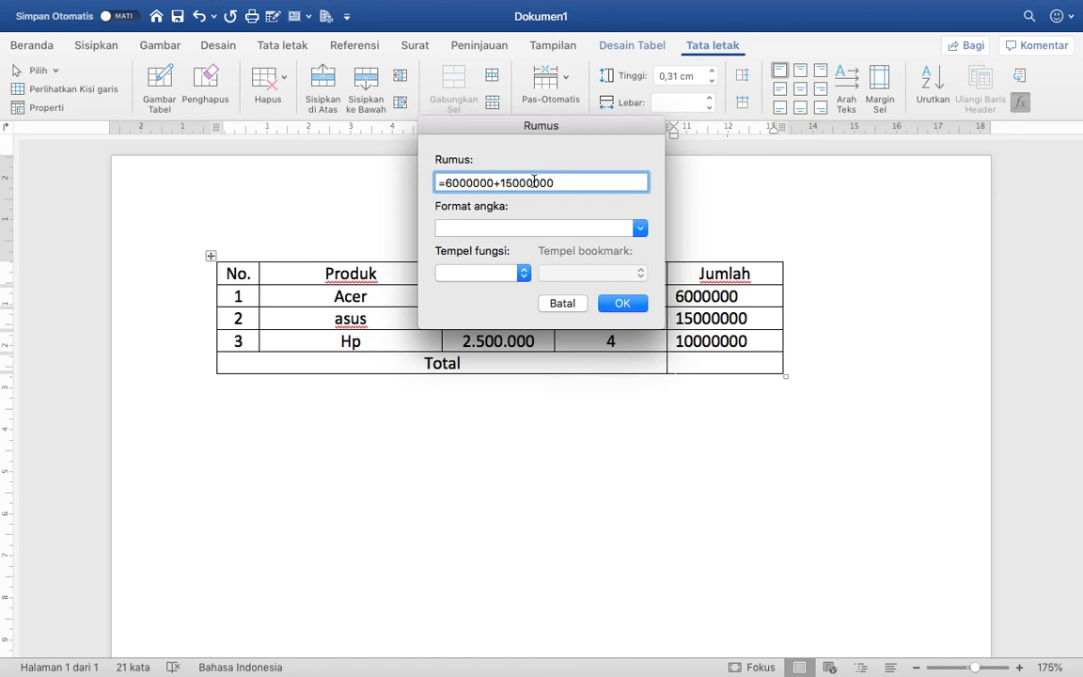
text(+1)
text(0000000)
click(623, 304)
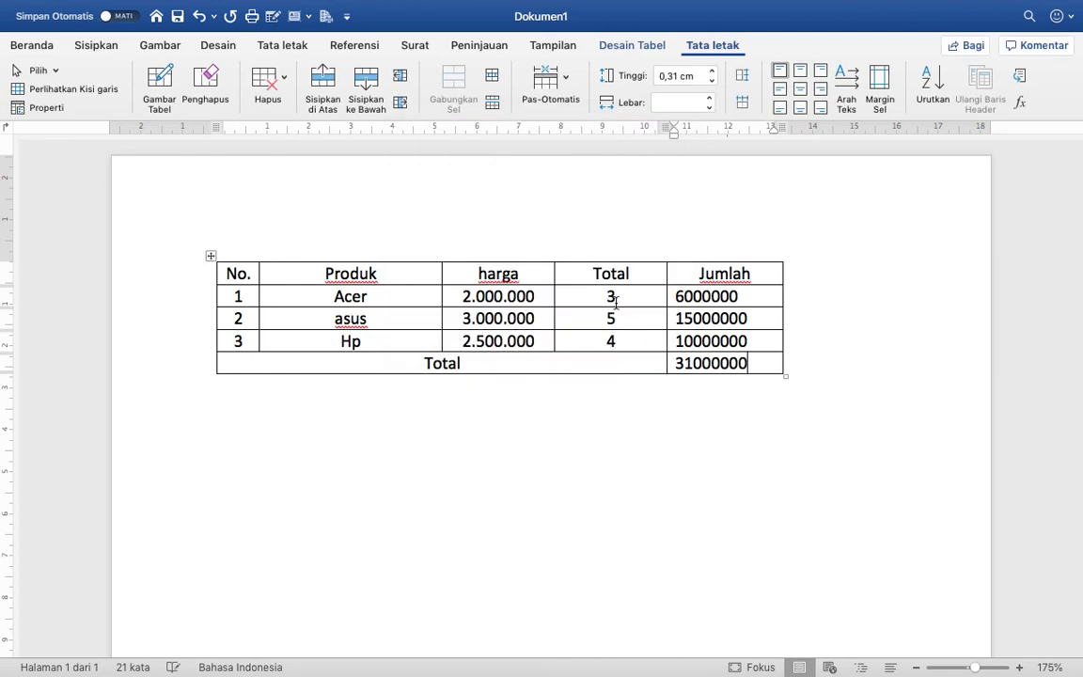